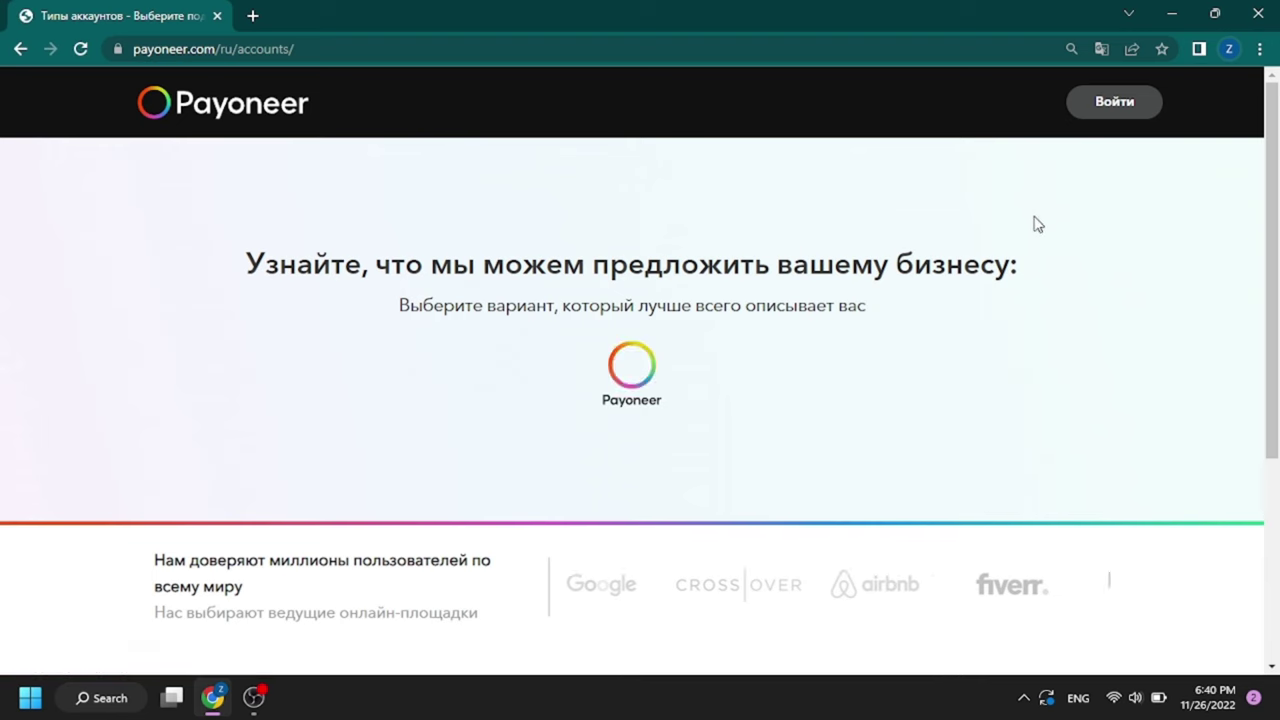
Step: Answer online seller, receiving money from international clients, under $10,000 monthly, then start registration
scroll(1000, 258, "down", 1)
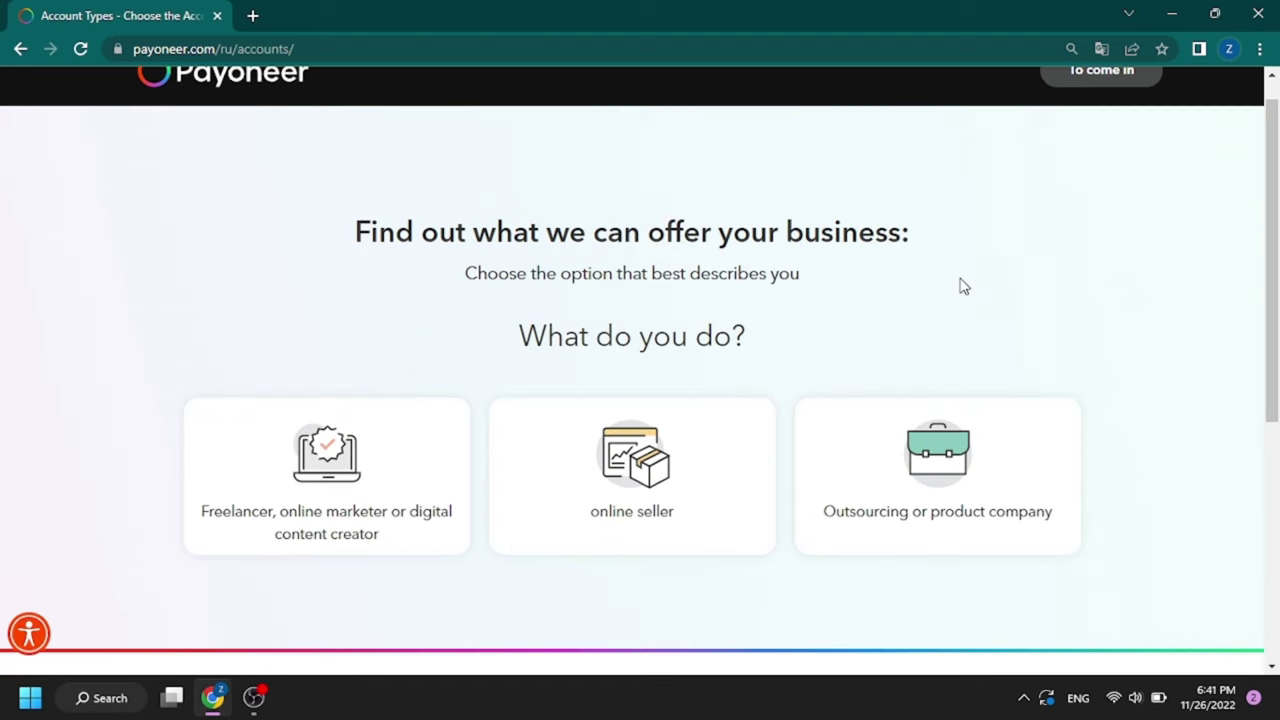
left_click(680, 440)
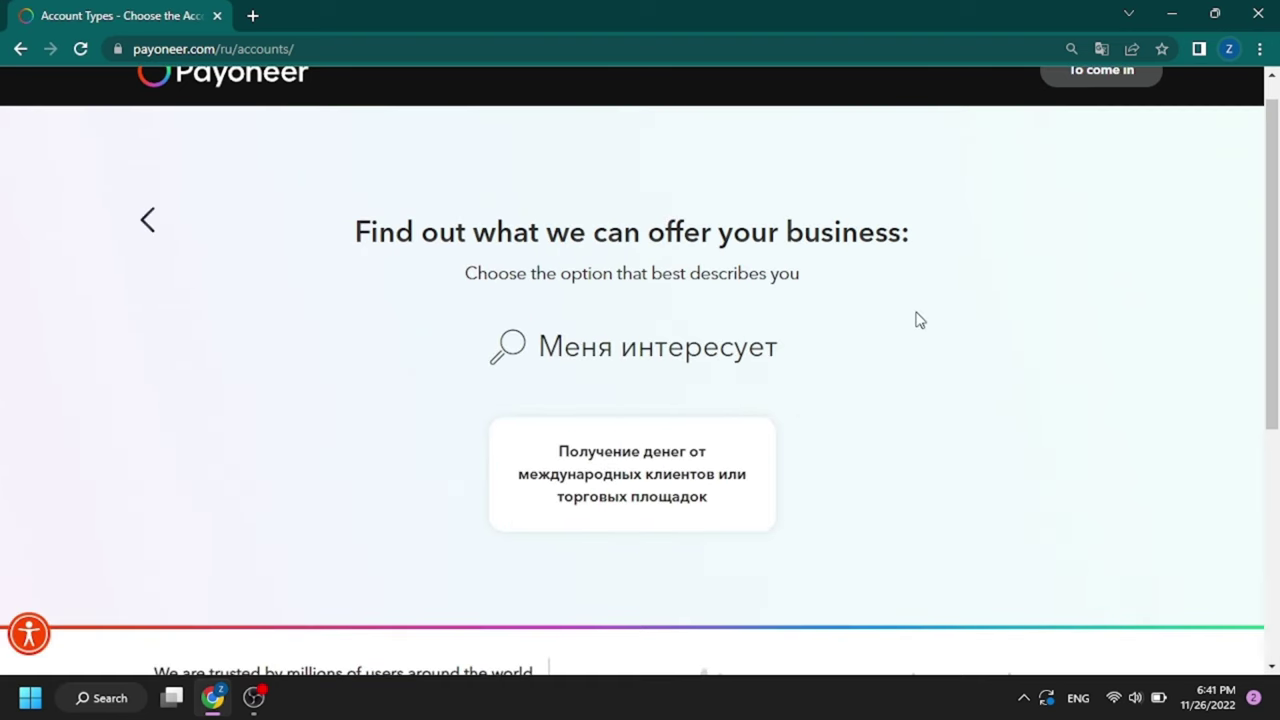
scroll(922, 318, "down", 2)
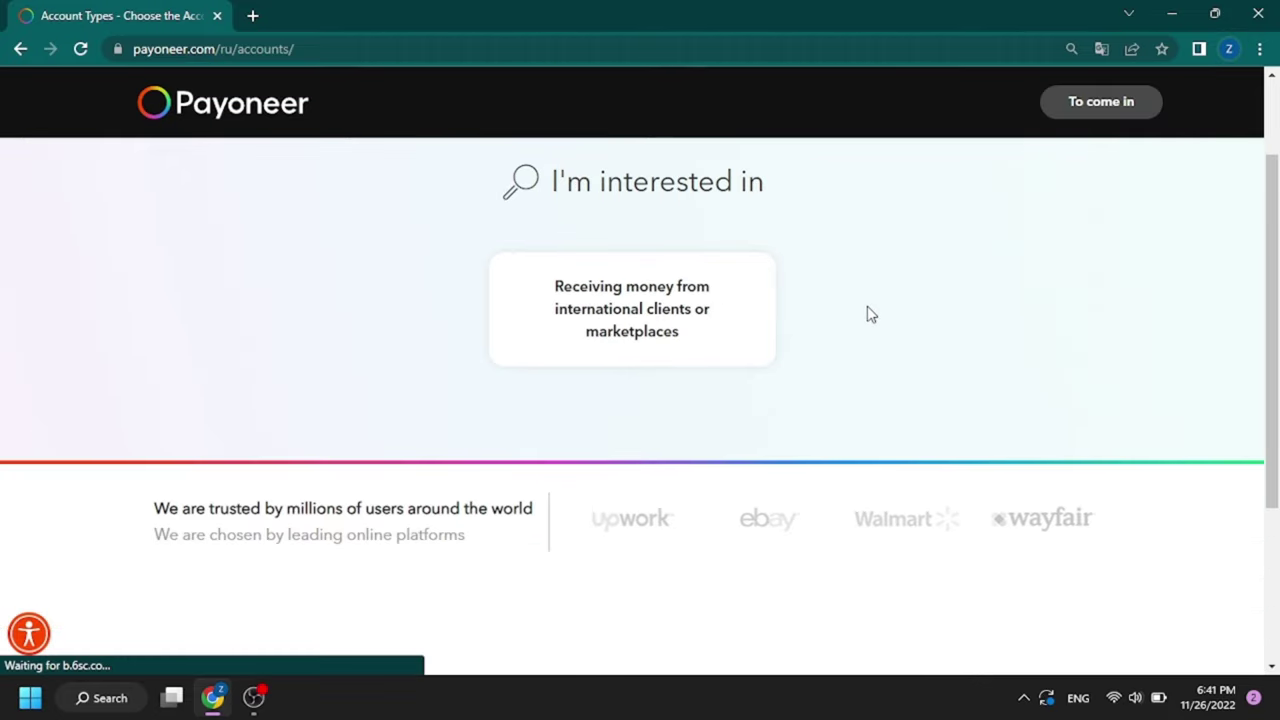
left_click(724, 328)
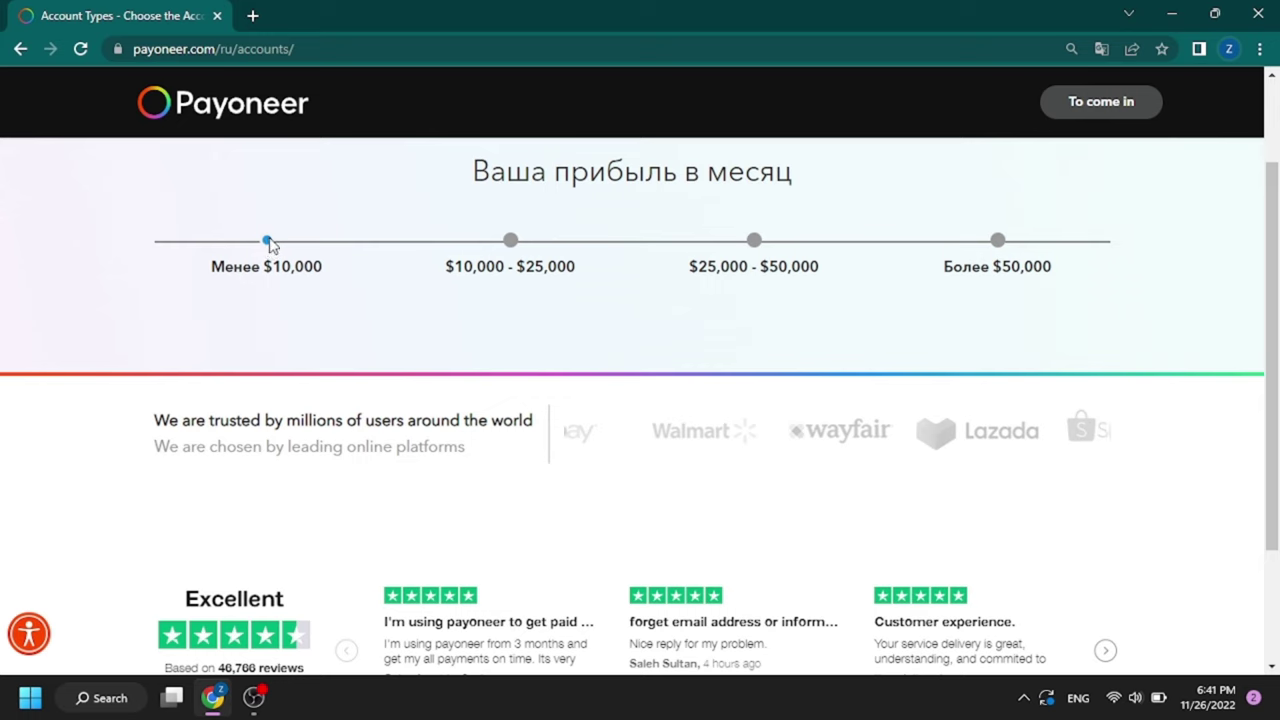
left_click(267, 242)
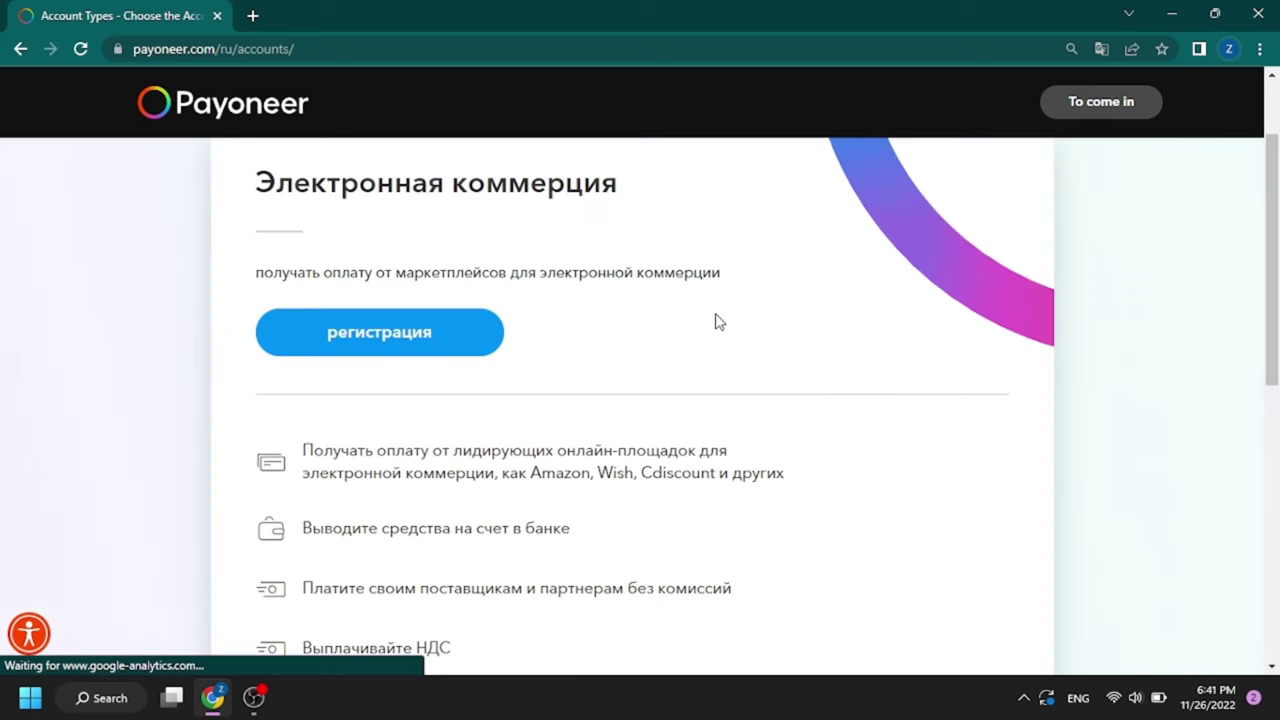
scroll(640, 323, "down", 2)
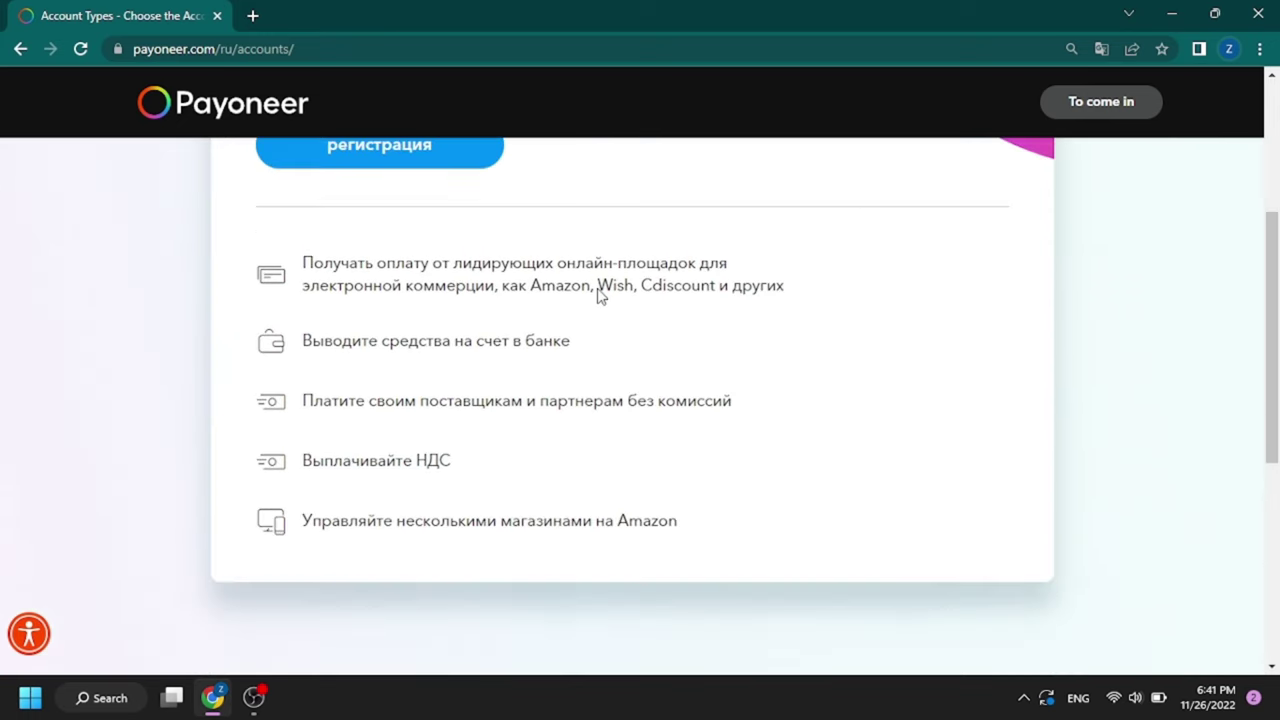
left_click(430, 163)
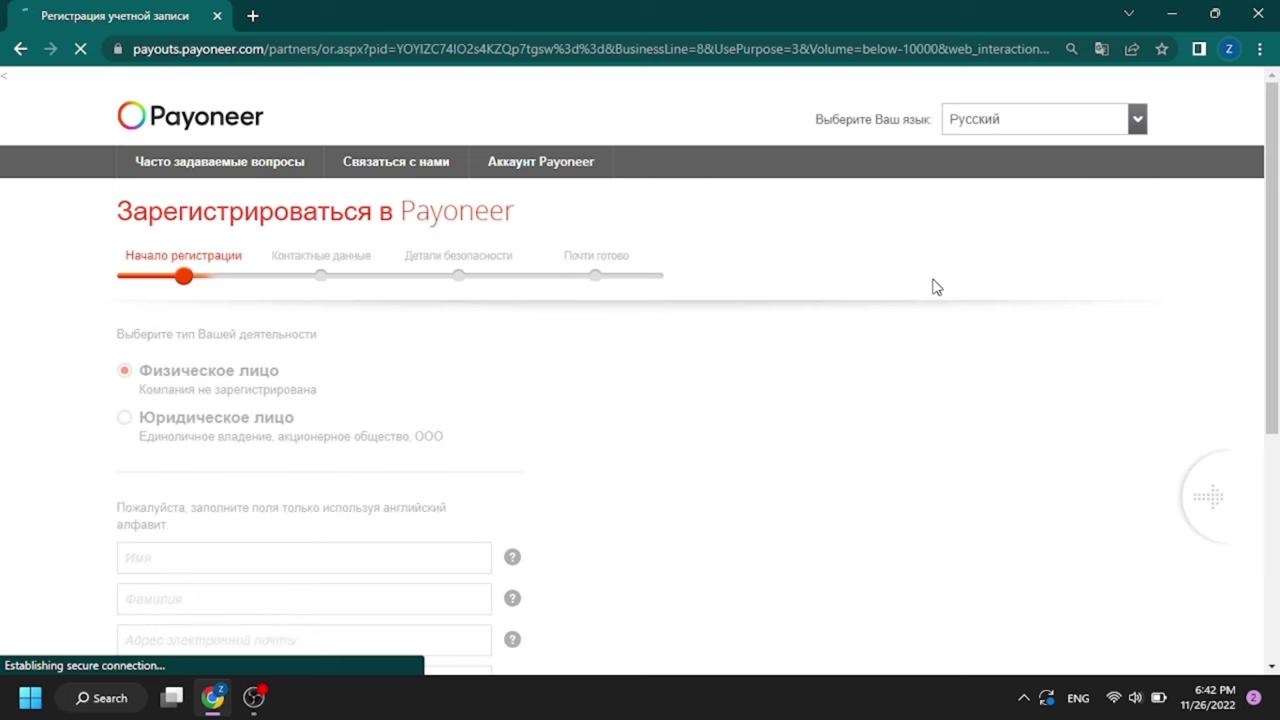
Step: Fill in the first name, surname and the e-mail address
scroll(934, 286, "down", 2)
left_click(325, 350)
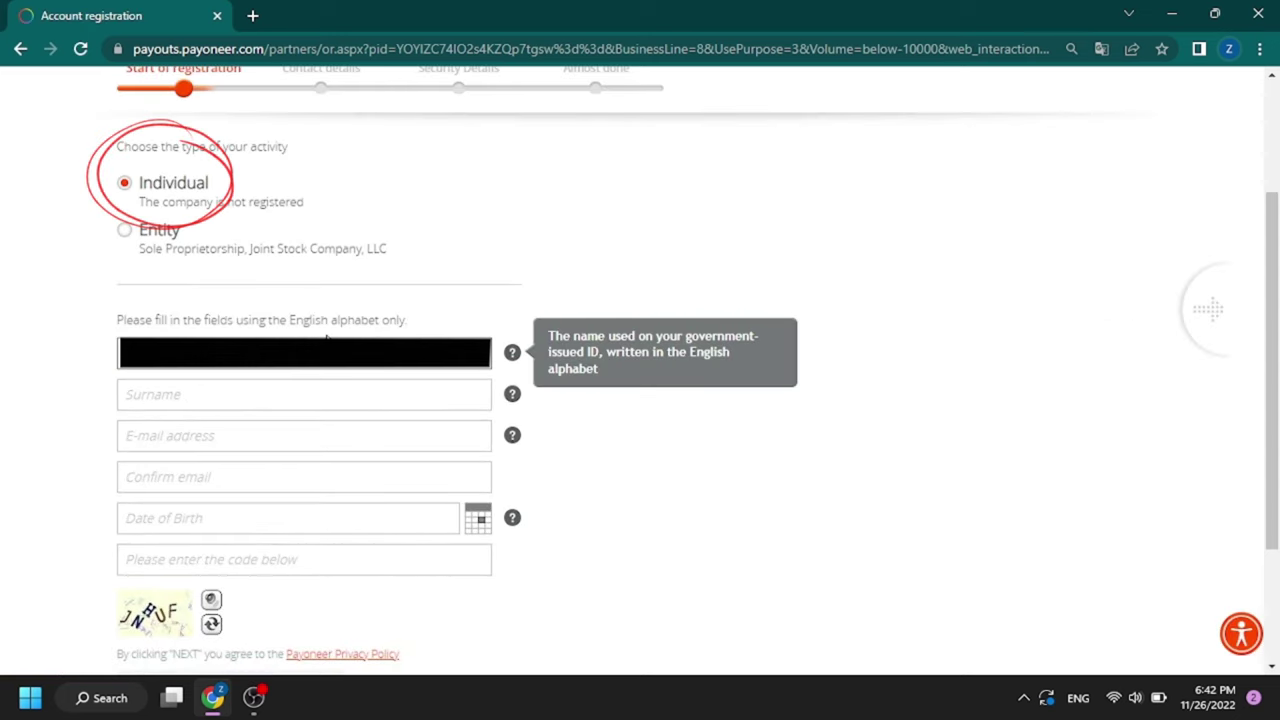
key("Tab")
left_click(289, 432)
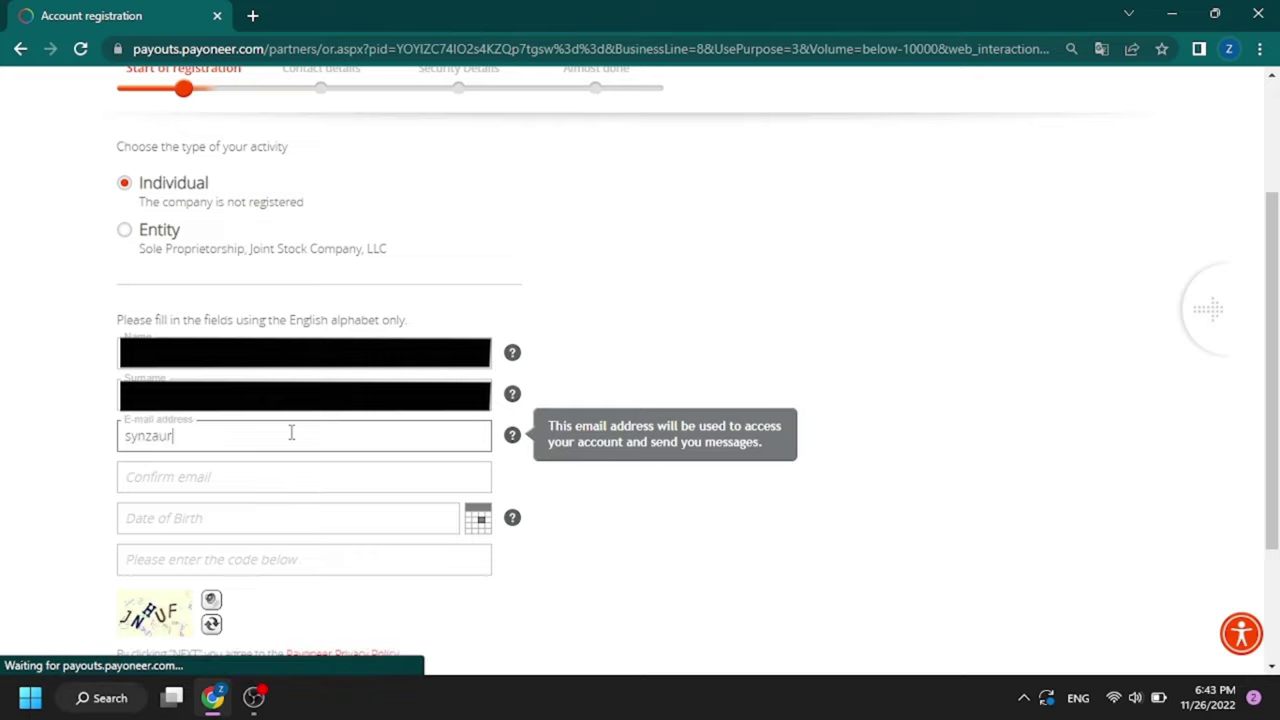
Step: Set the date of birth to 16 May 2002 in the calendar
left_click(477, 516)
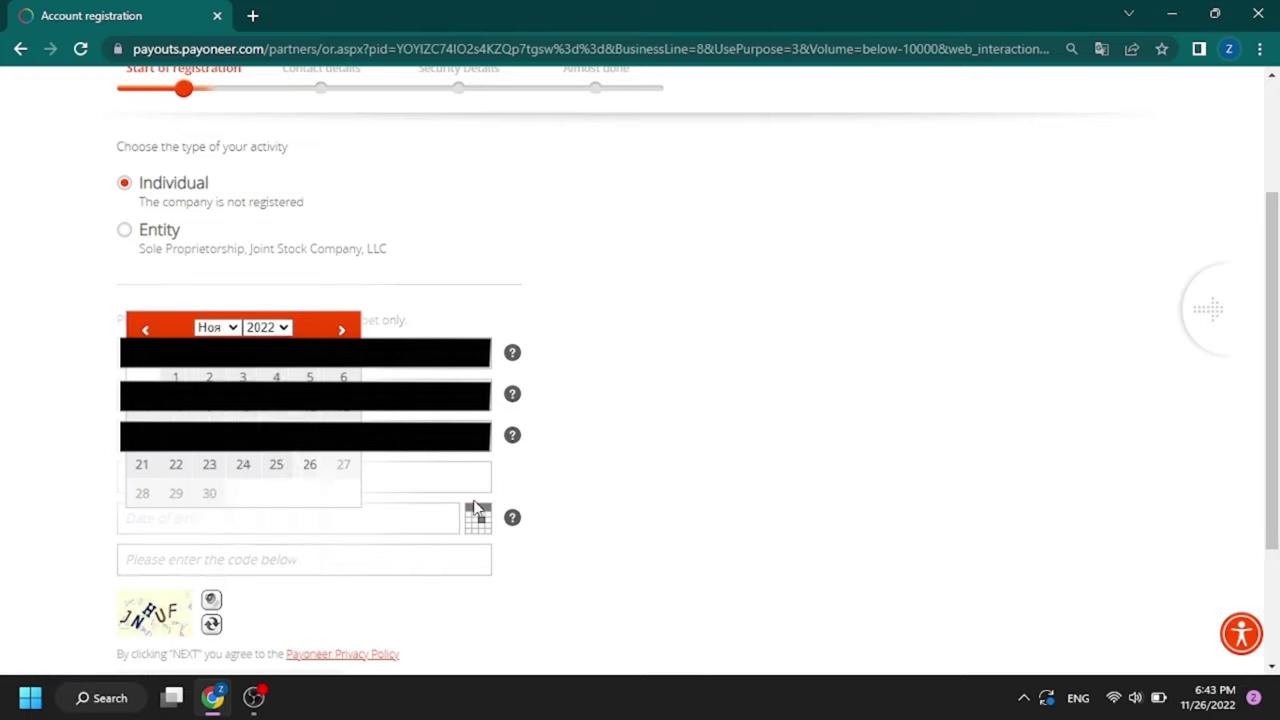
left_click(266, 327)
scroll(265, 540, "up", 3)
left_click(268, 517)
left_click(217, 327)
left_click(262, 447)
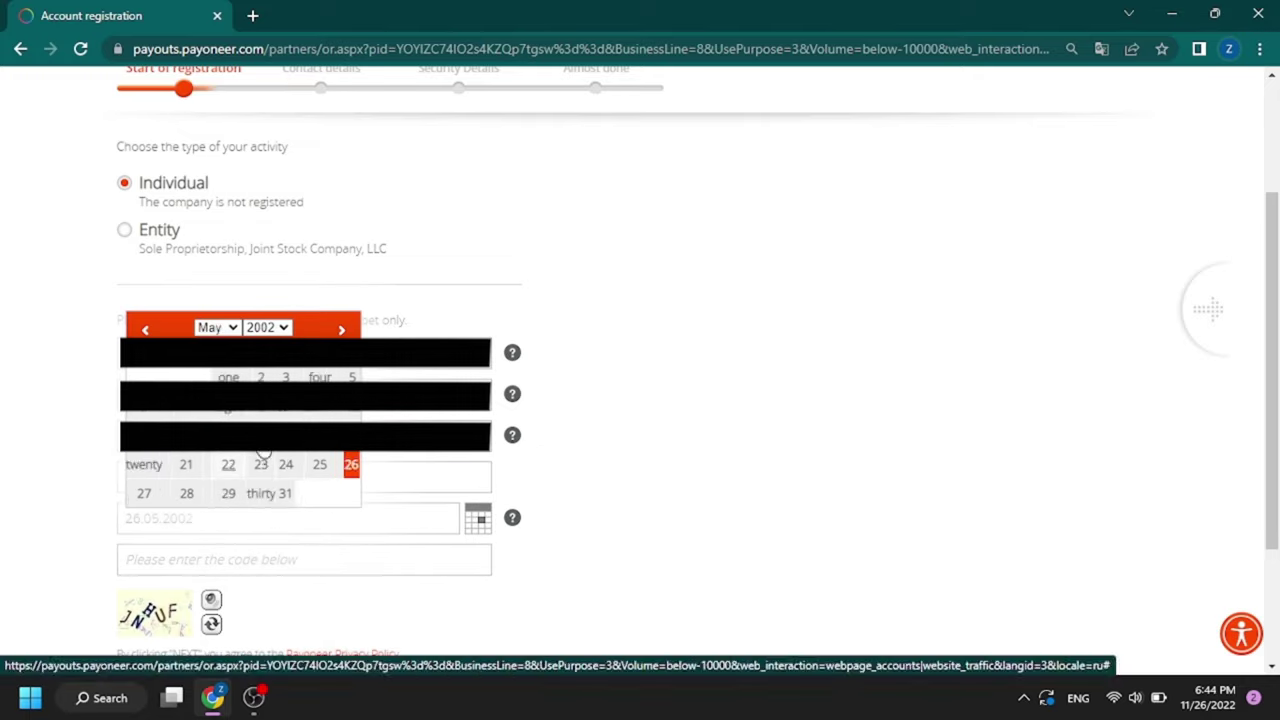
left_click(266, 298)
left_click(260, 487)
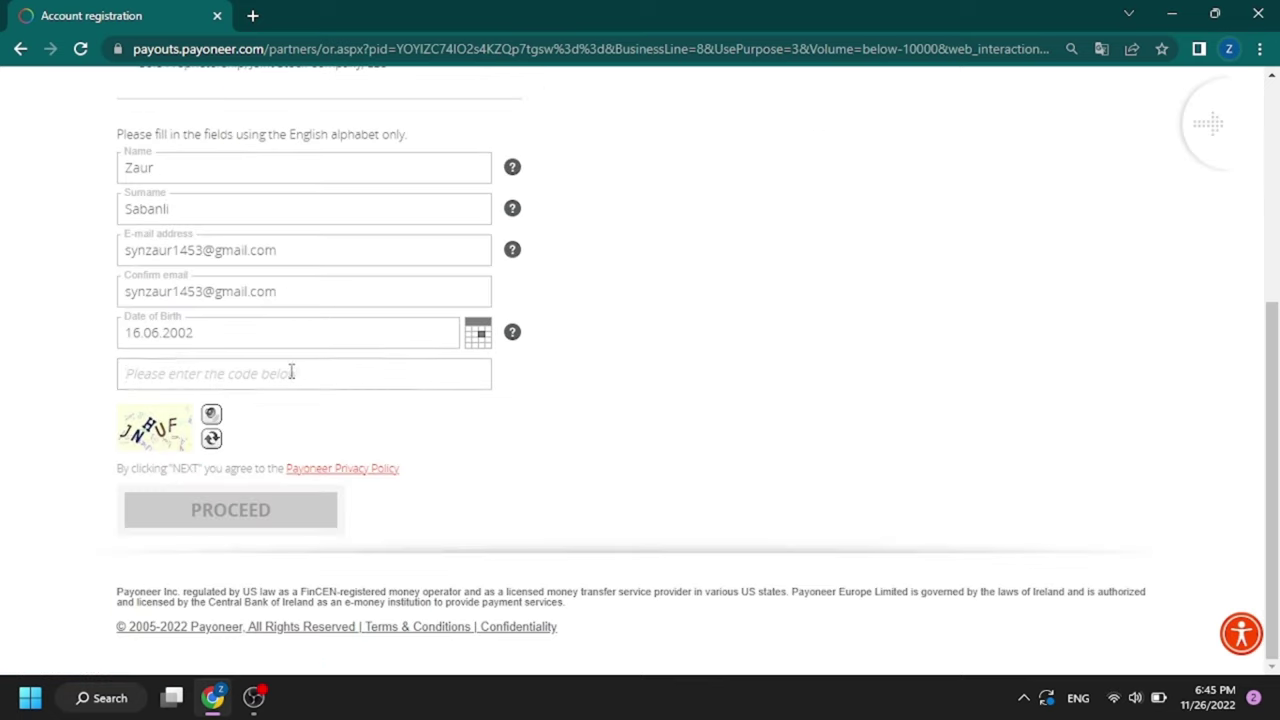
Step: Enter the displayed security code and submit the first step
left_click(291, 371)
type("JNHUF")
left_click(290, 511)
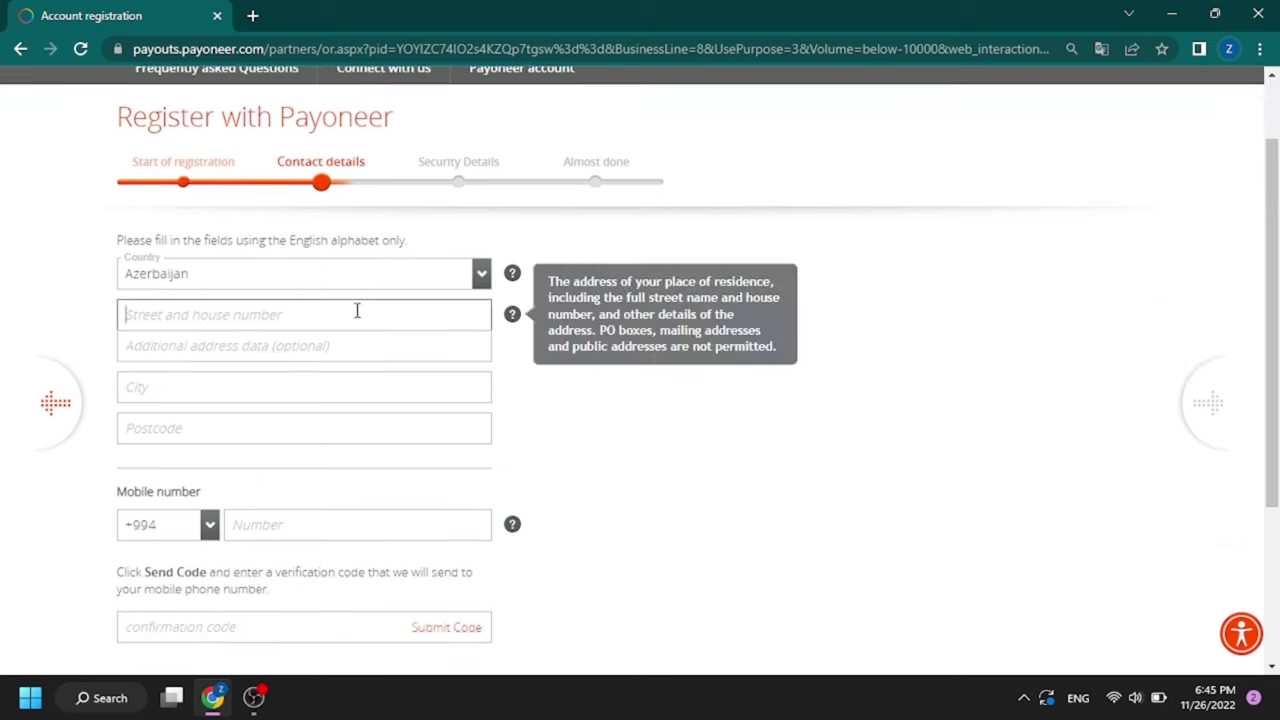
Step: Enter the street, city and postcode, submit the SMS phone code, and proceed
type("Genclik")
left_click(252, 427)
type("AZ1108")
scroll(252, 421, "down", 1)
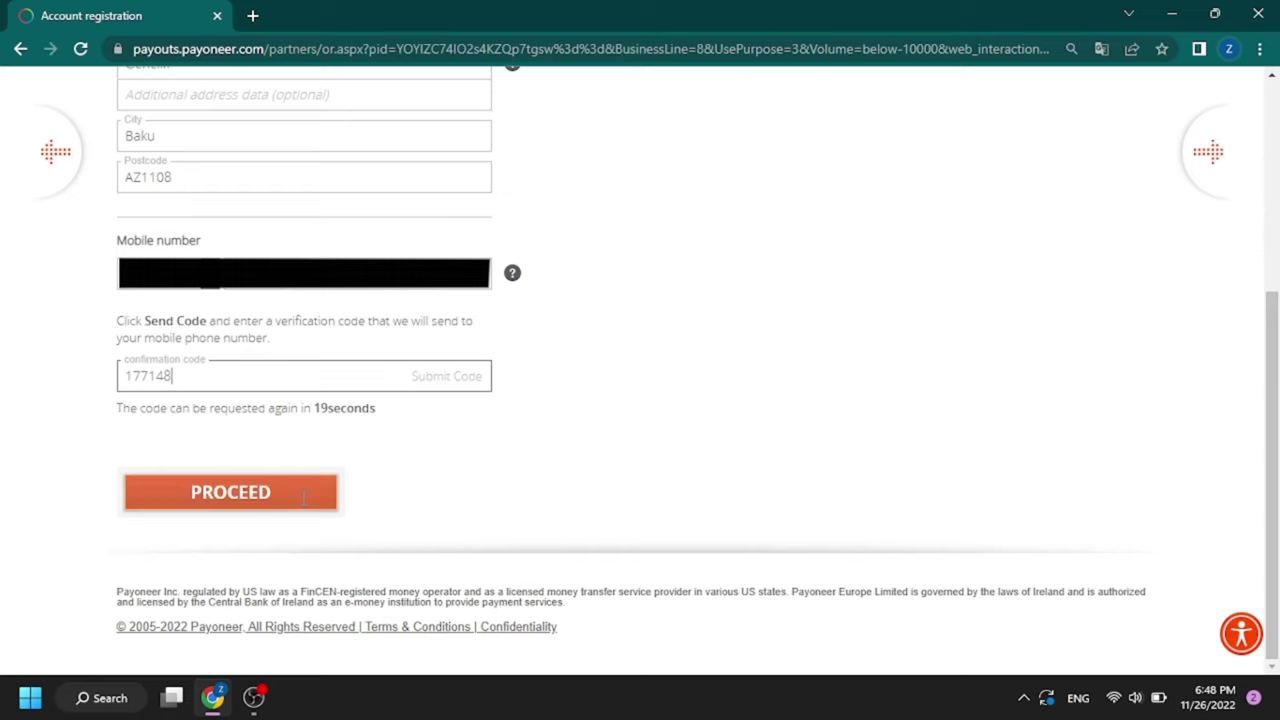
left_click(301, 497)
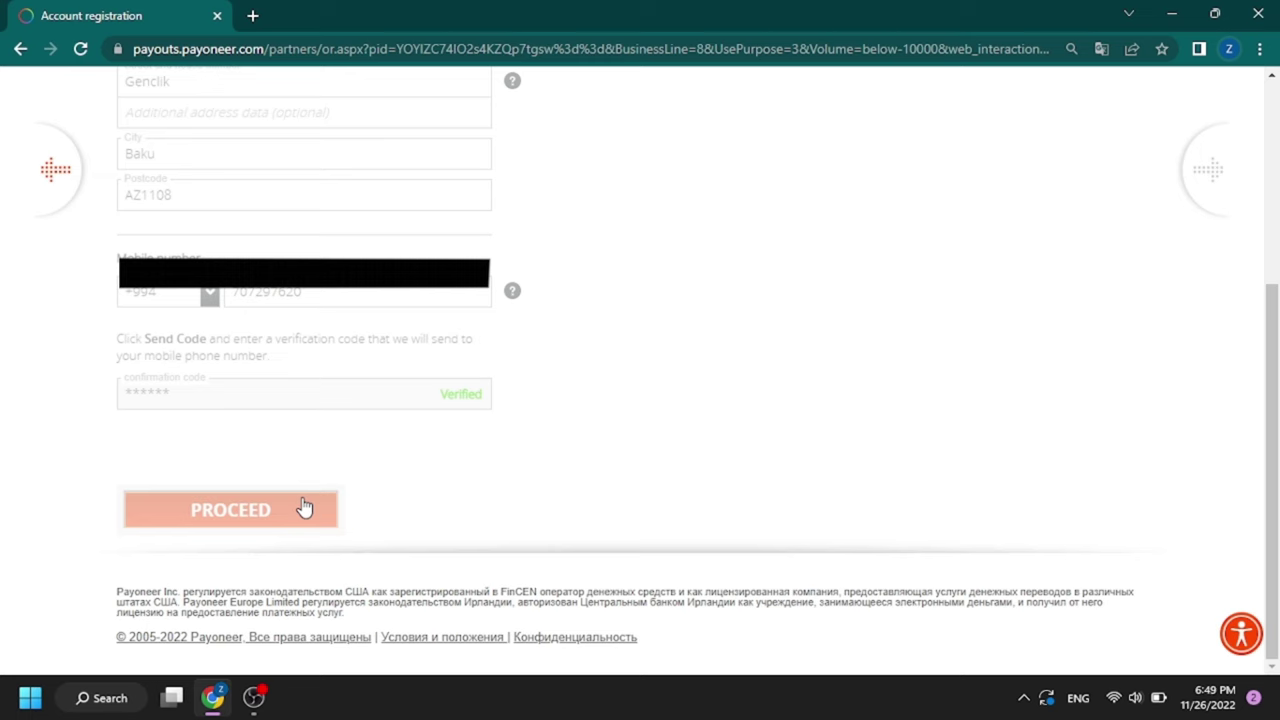
left_click(304, 509)
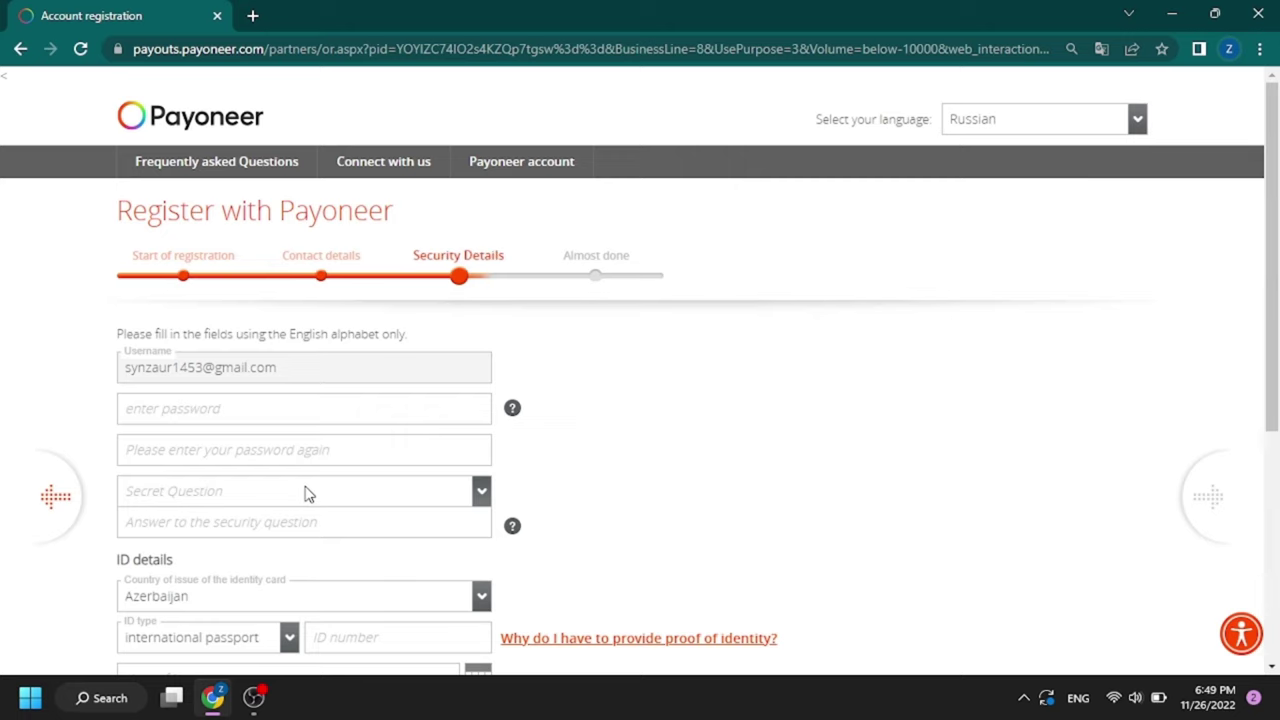
Step: Enter the password and answer the secret question 'Name of your first pet?'
scroll(320, 430, "down", 1)
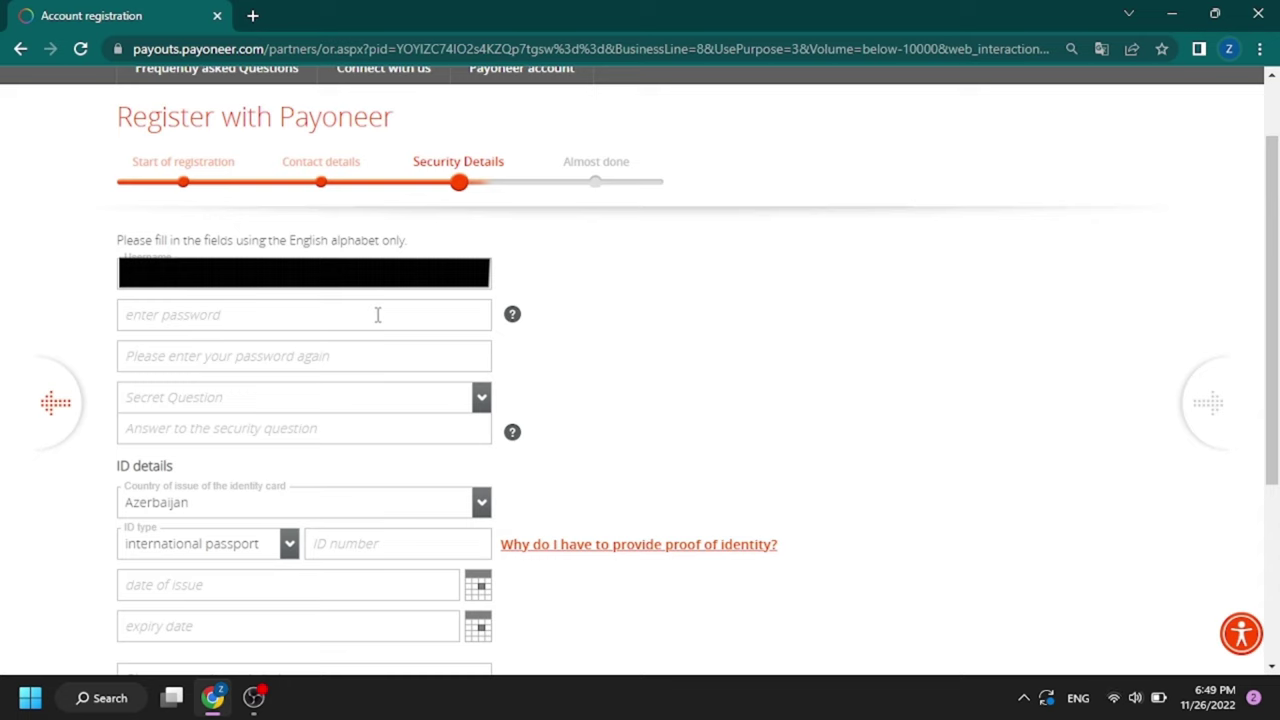
left_click(370, 310)
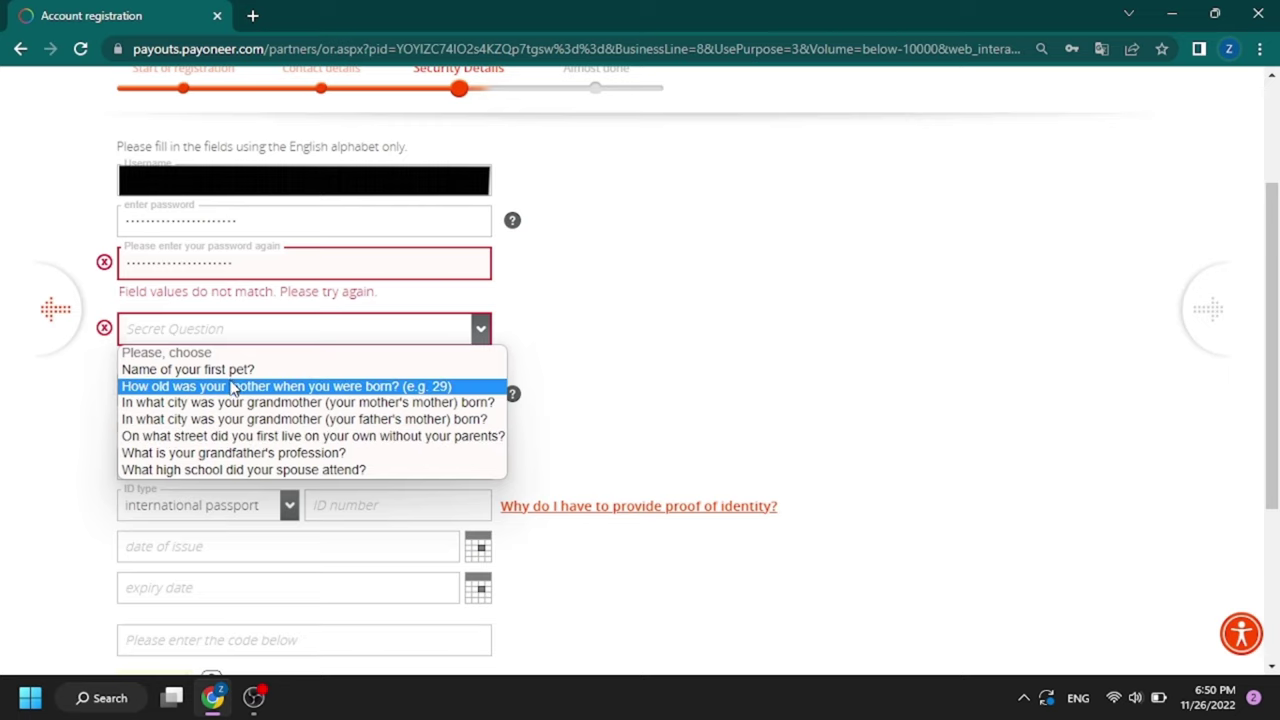
left_click(230, 378)
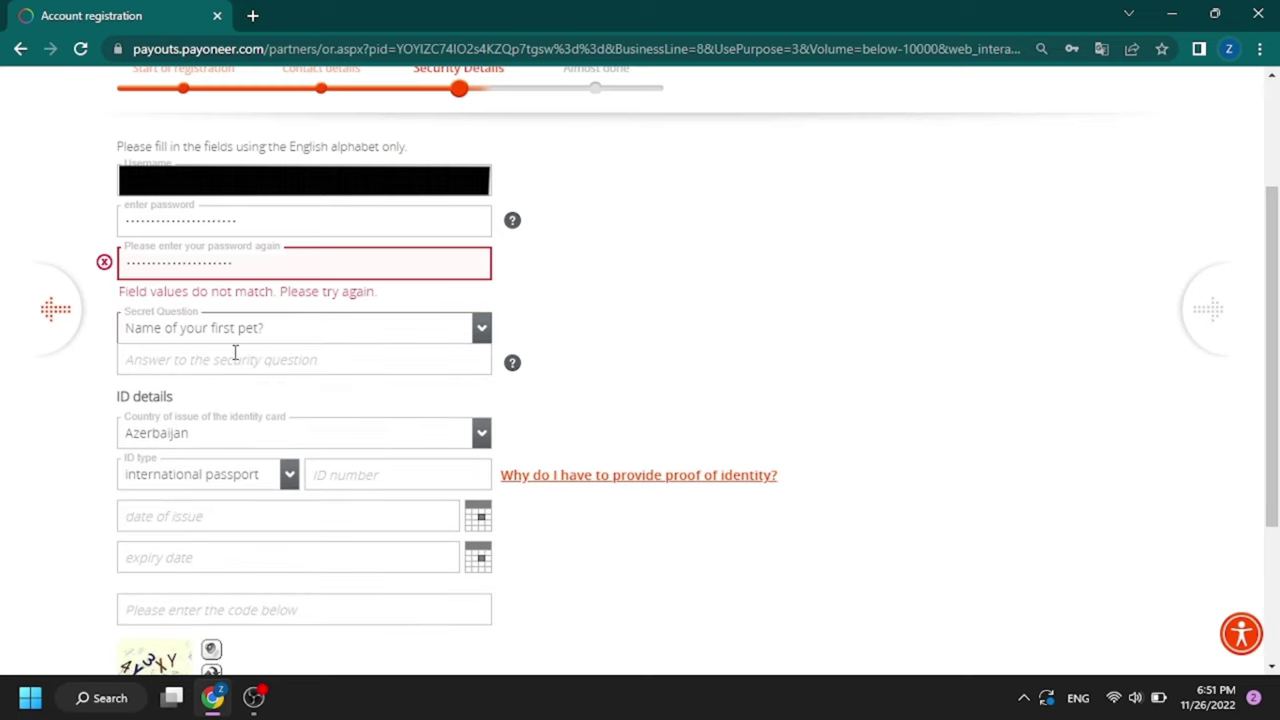
left_click(237, 354)
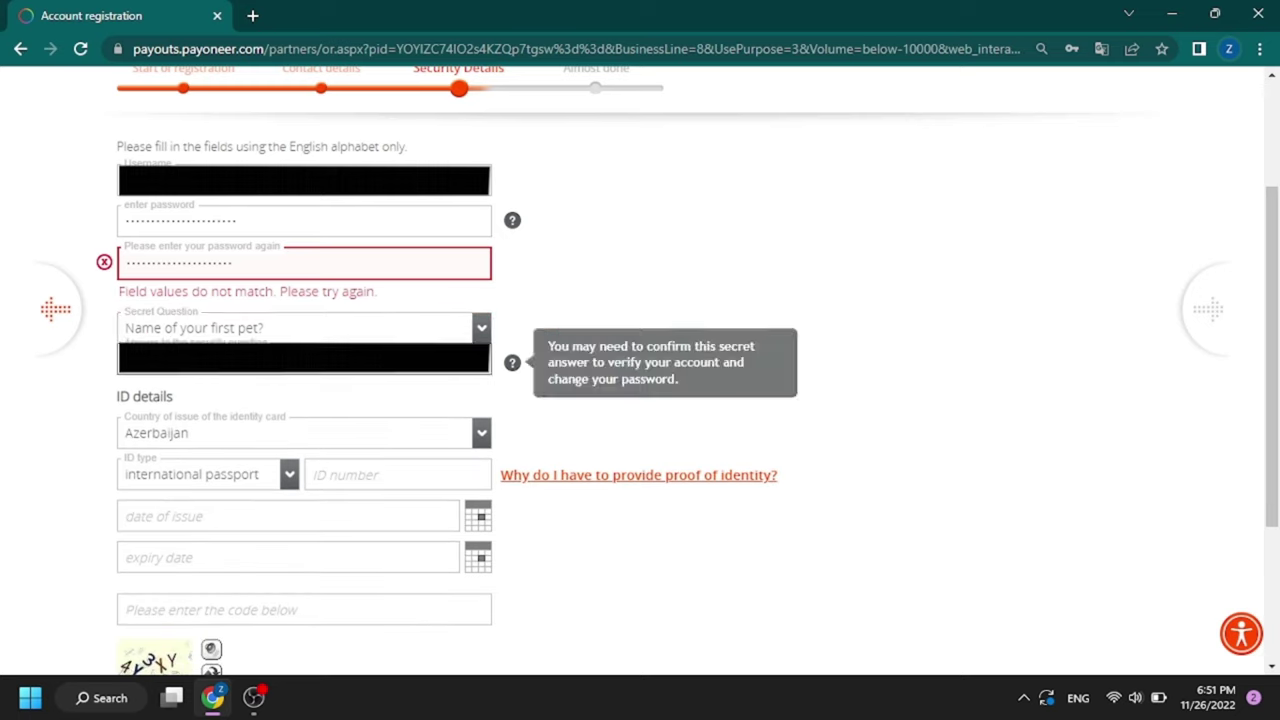
Step: Clear the mismatched passwords and re-enter the password in both fields
double_click(328, 259)
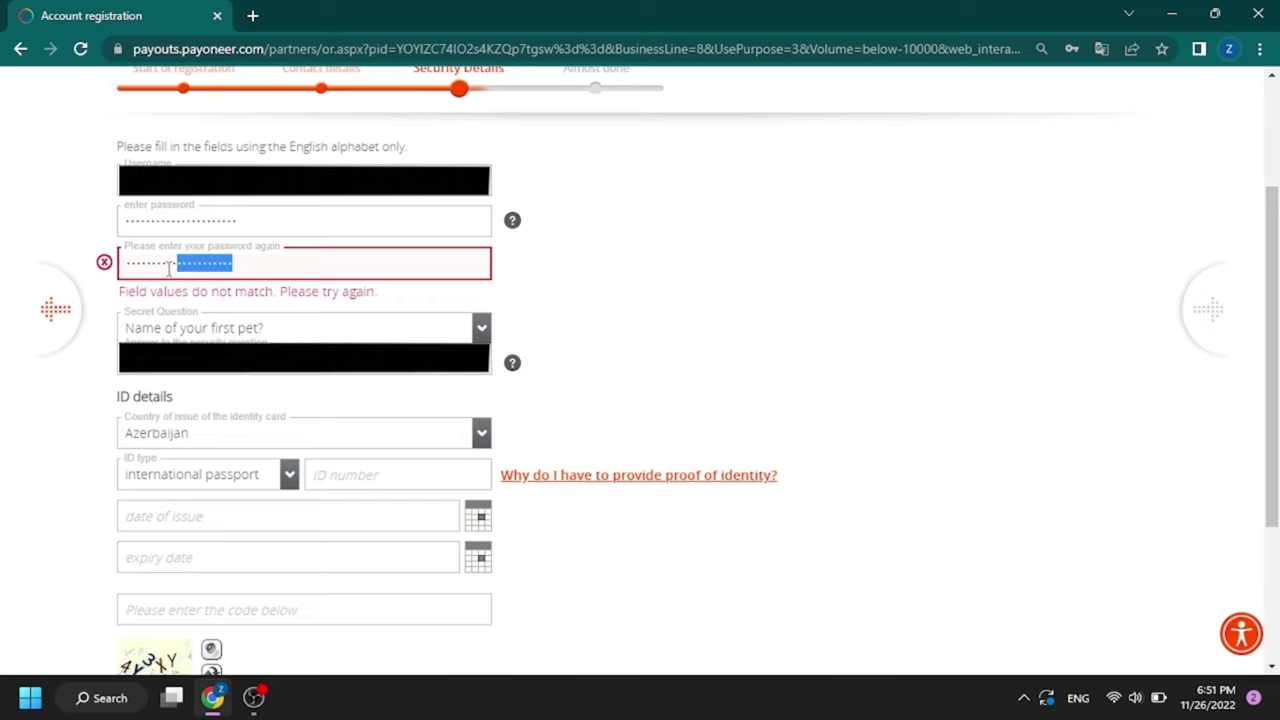
key("BackSpace")
double_click(248, 222)
key("BackSpace")
type("******************")
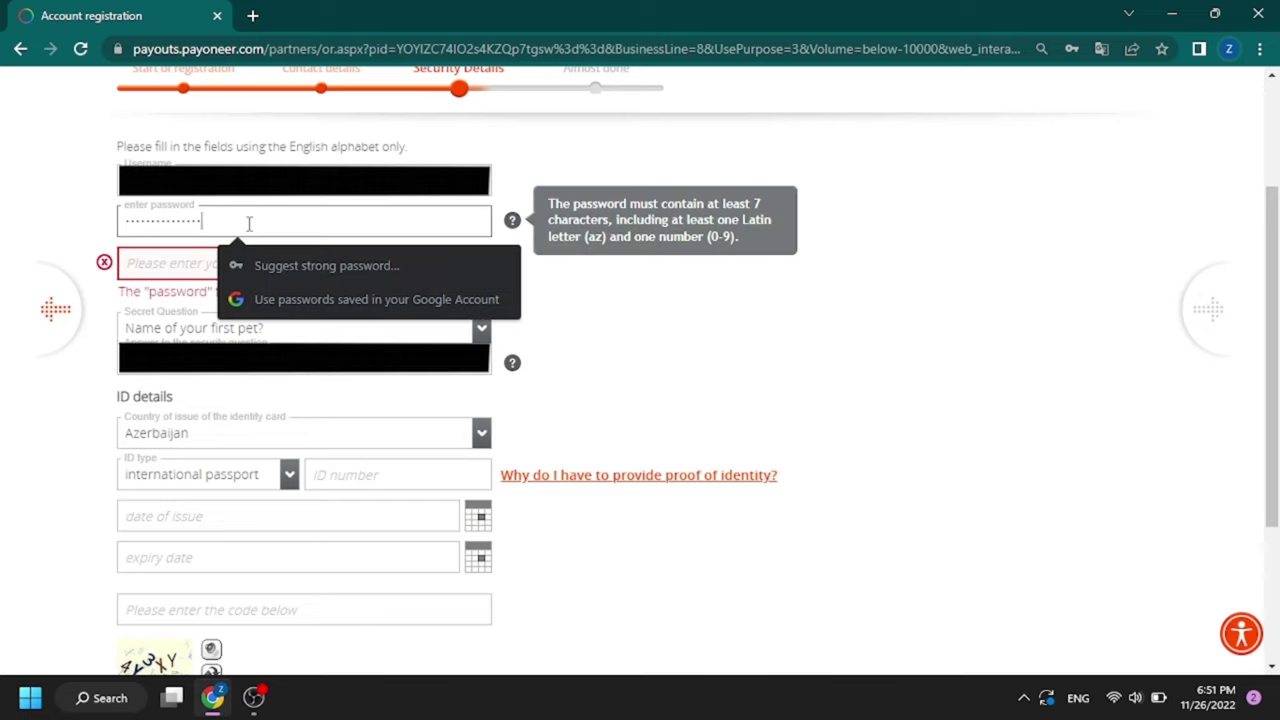
left_click(170, 266)
type("******************")
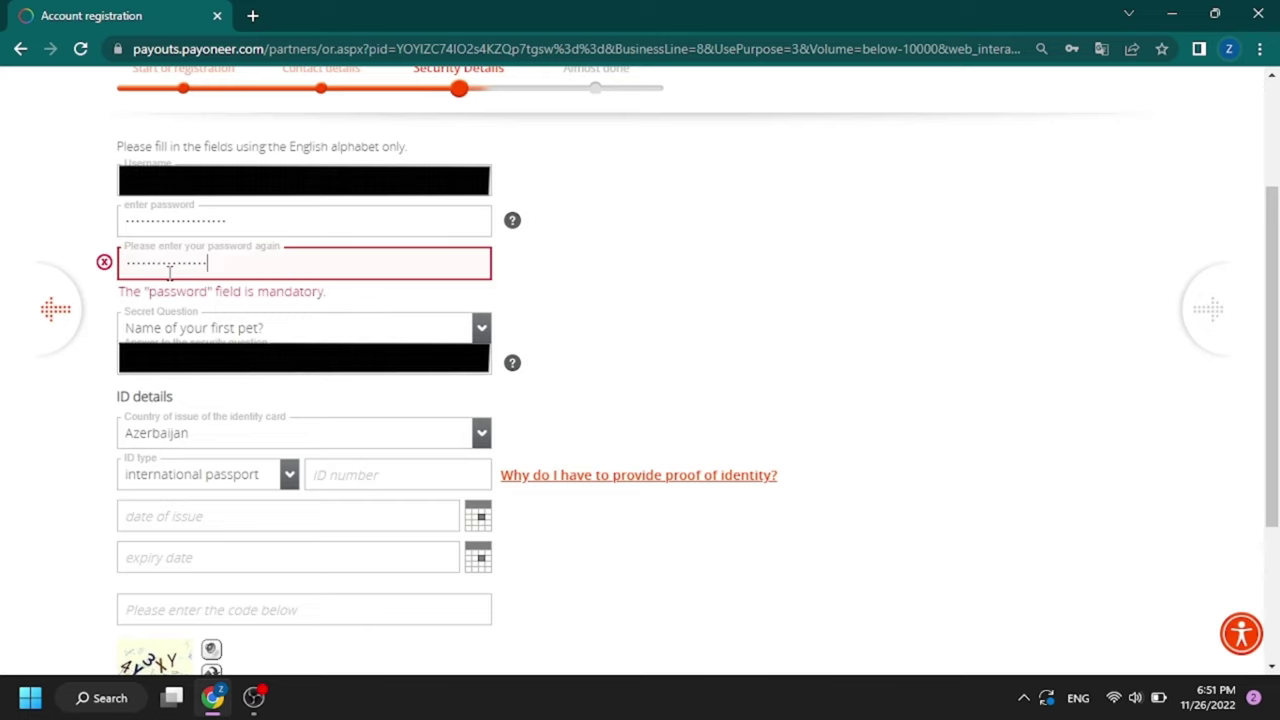
key("Tab")
key("Tab")
key("Tab")
key("alt+Down")
scroll(663, 349, "down", 2)
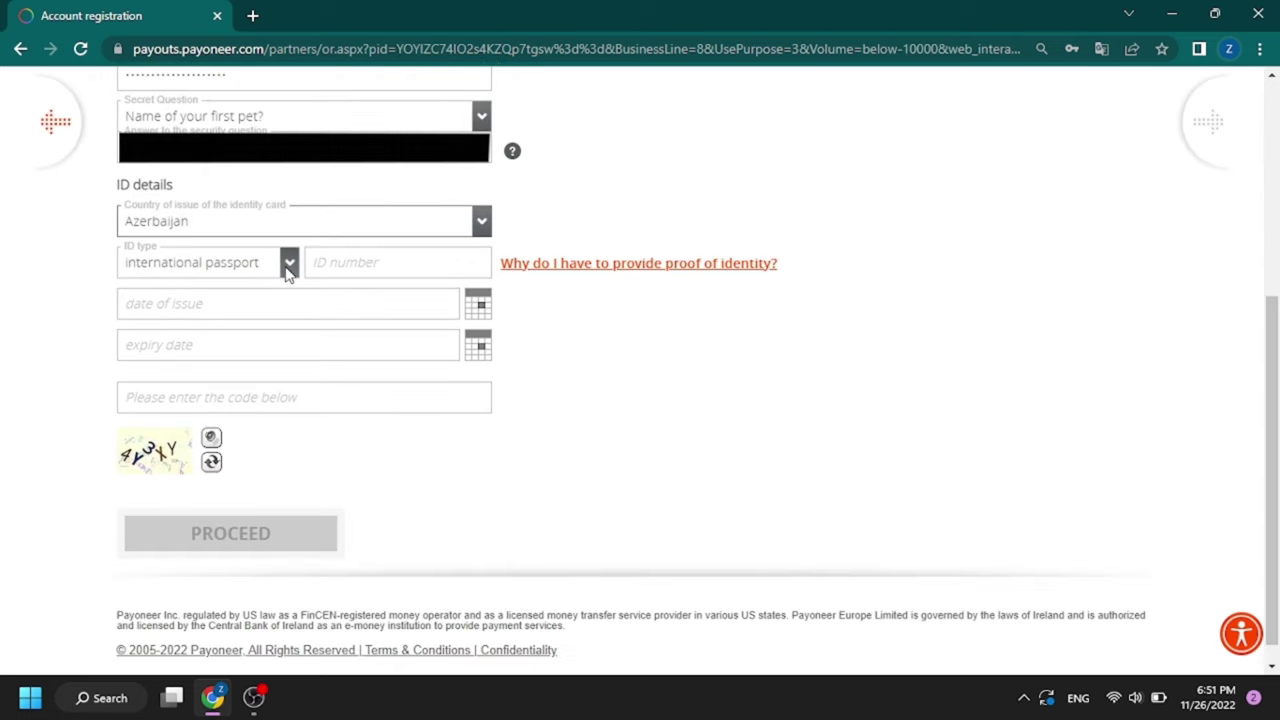
Step: Set the ID type to national passport
left_click(282, 264)
left_click(262, 319)
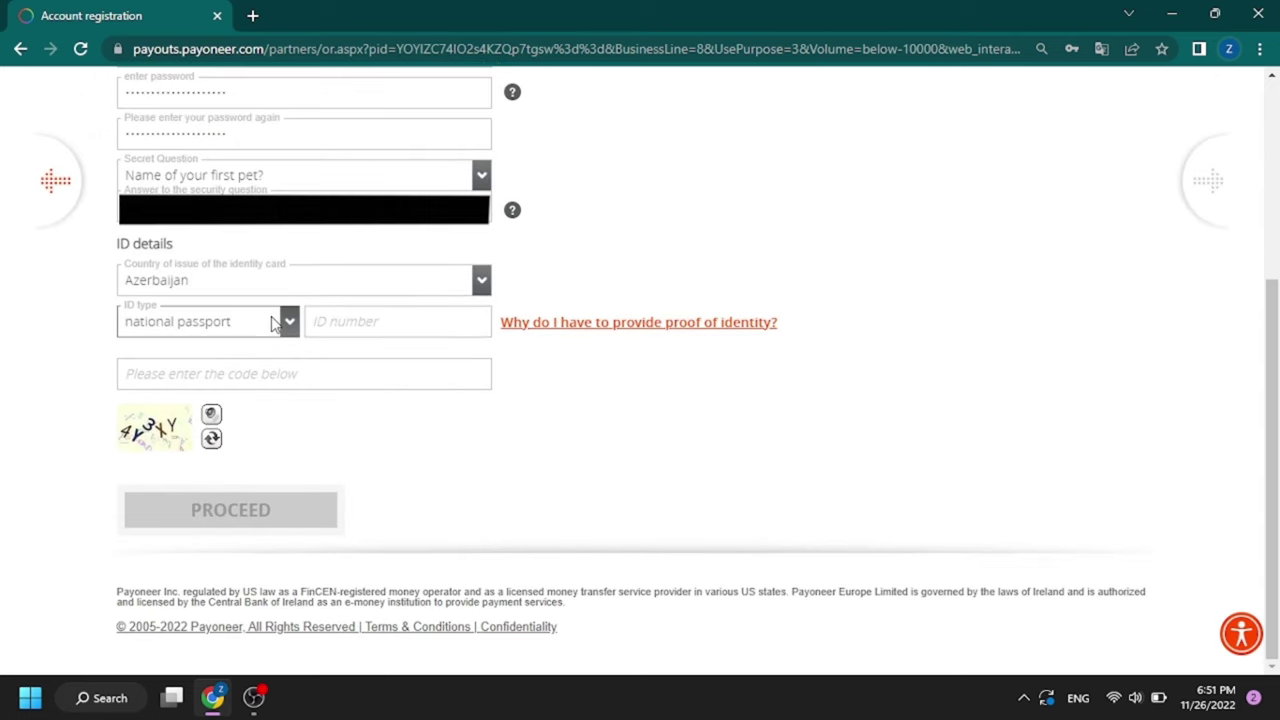
left_click(292, 328)
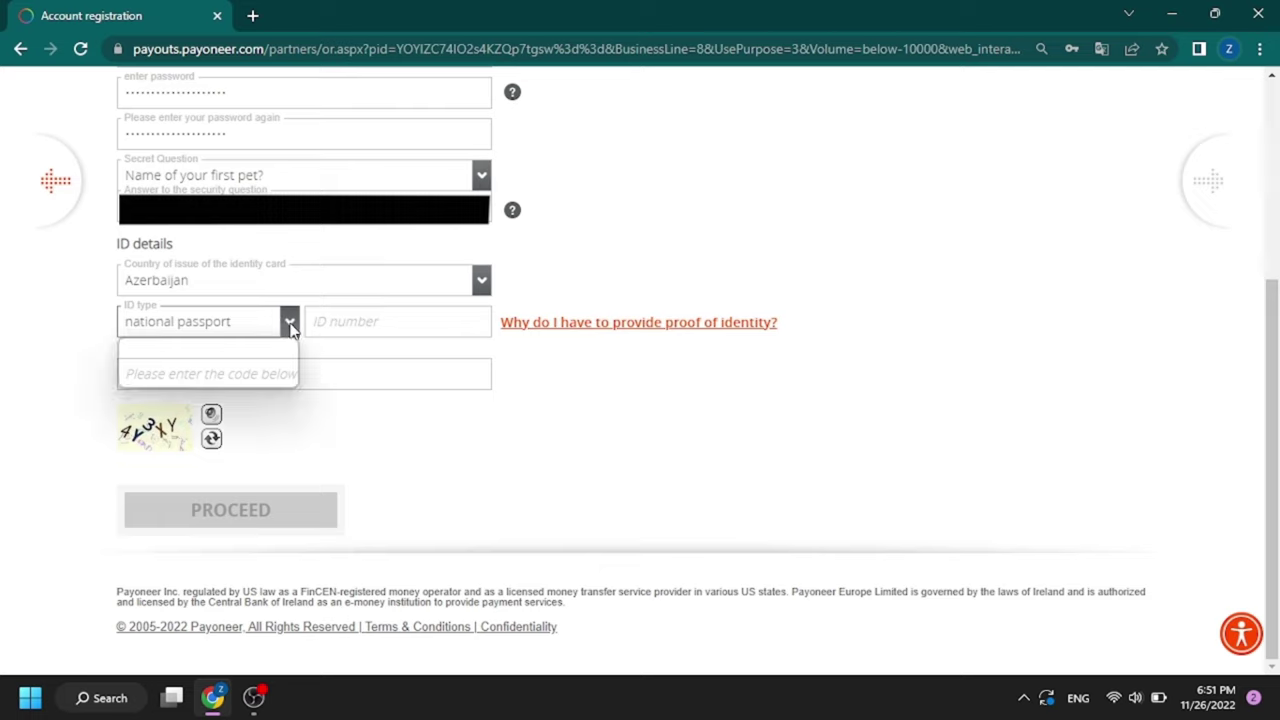
left_click(290, 330)
left_click(288, 332)
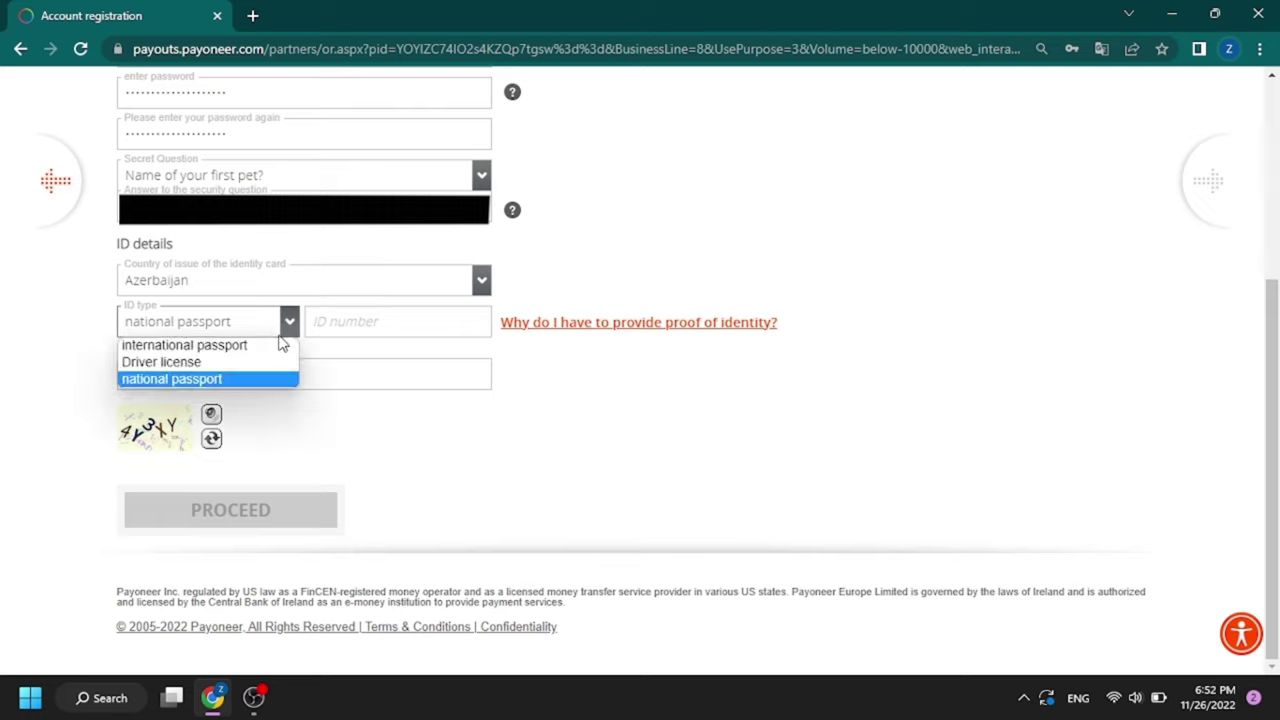
left_click(272, 378)
Step: Enter the ID number and the displayed security code
left_click(343, 320)
type("7")
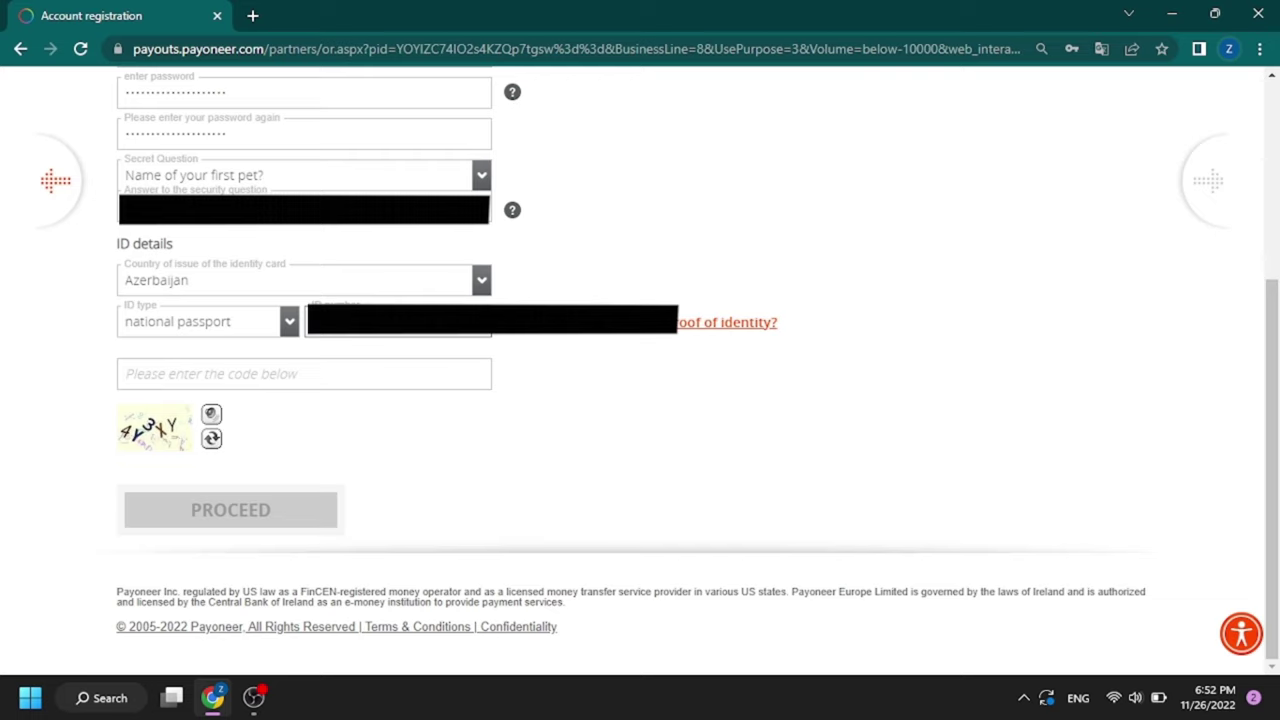
left_click(303, 366)
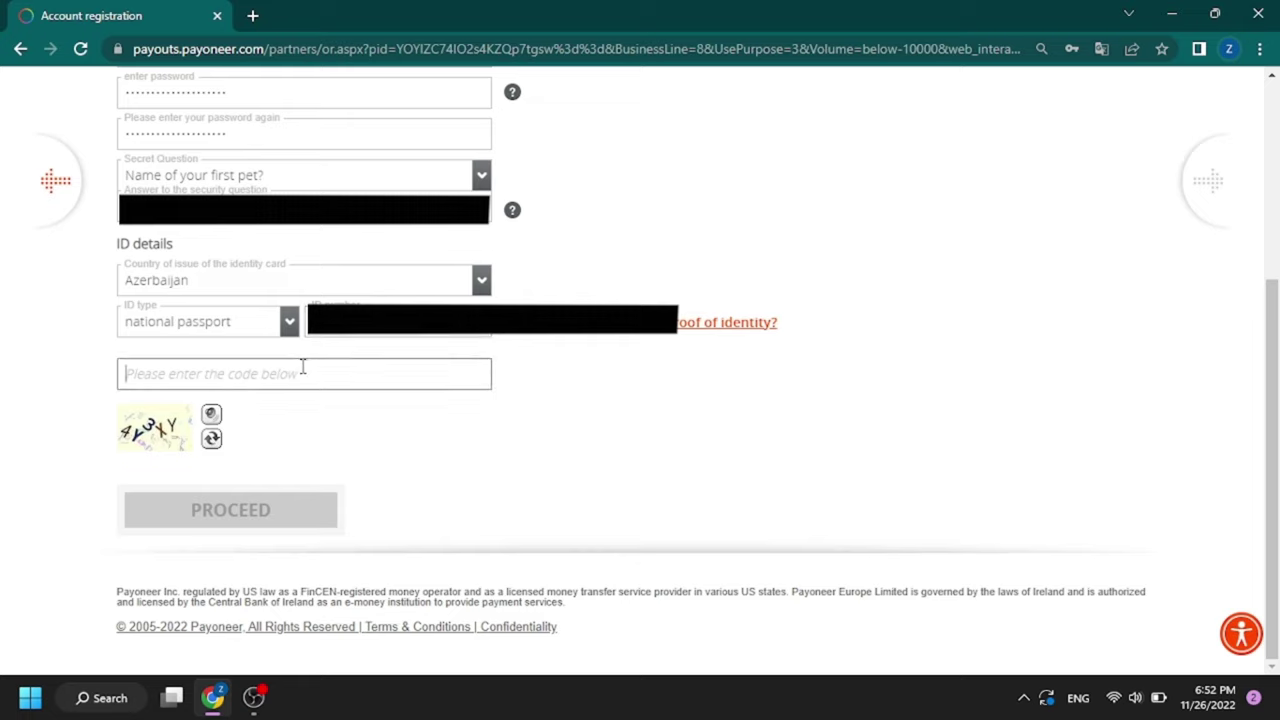
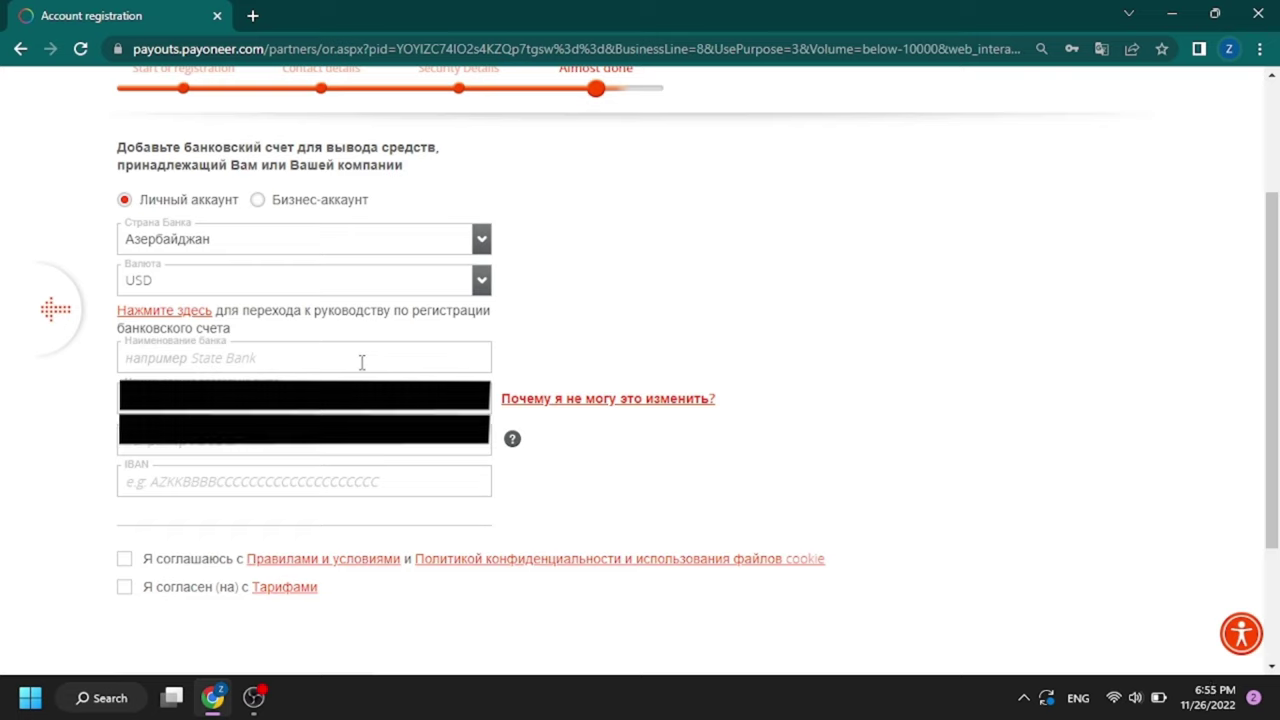
Step: Enter UNIBANK CB as the bank, fill SWIFT/BIC and IBAN, and submit
left_click(362, 362)
type("UNIBANK CB")
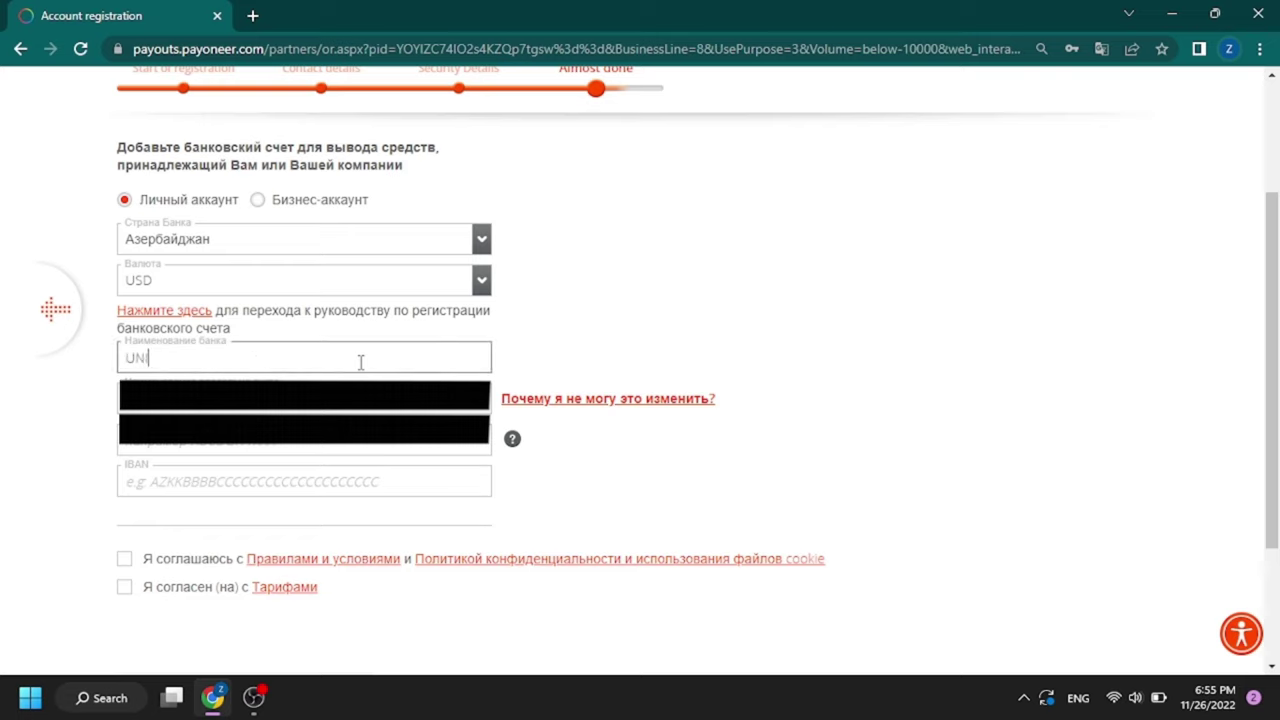
key("Tab")
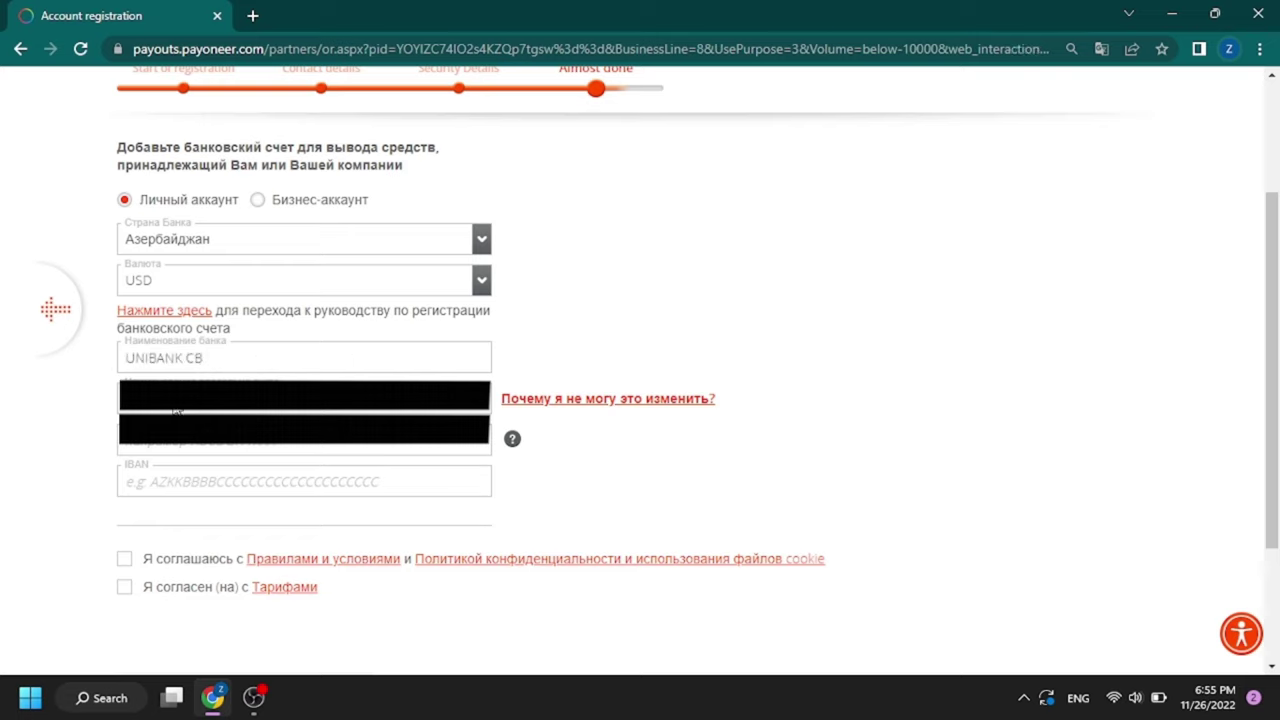
left_click(175, 430)
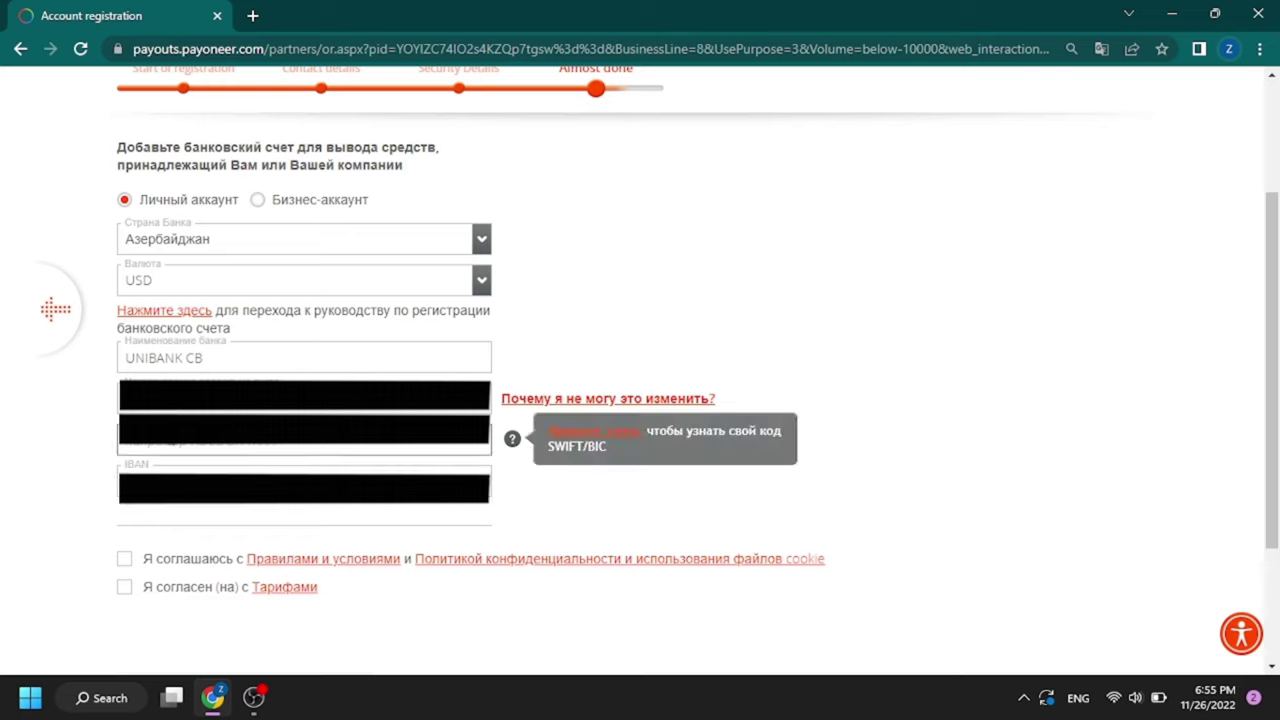
left_click(820, 434)
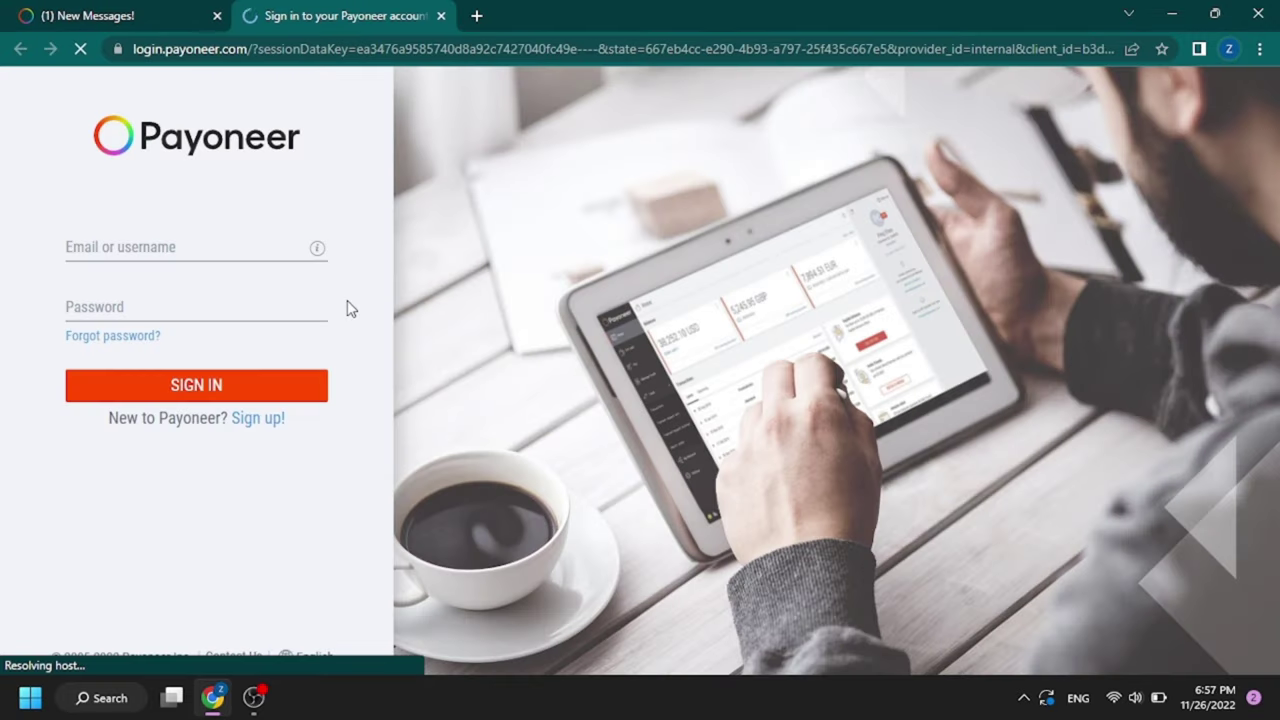
left_click(186, 247)
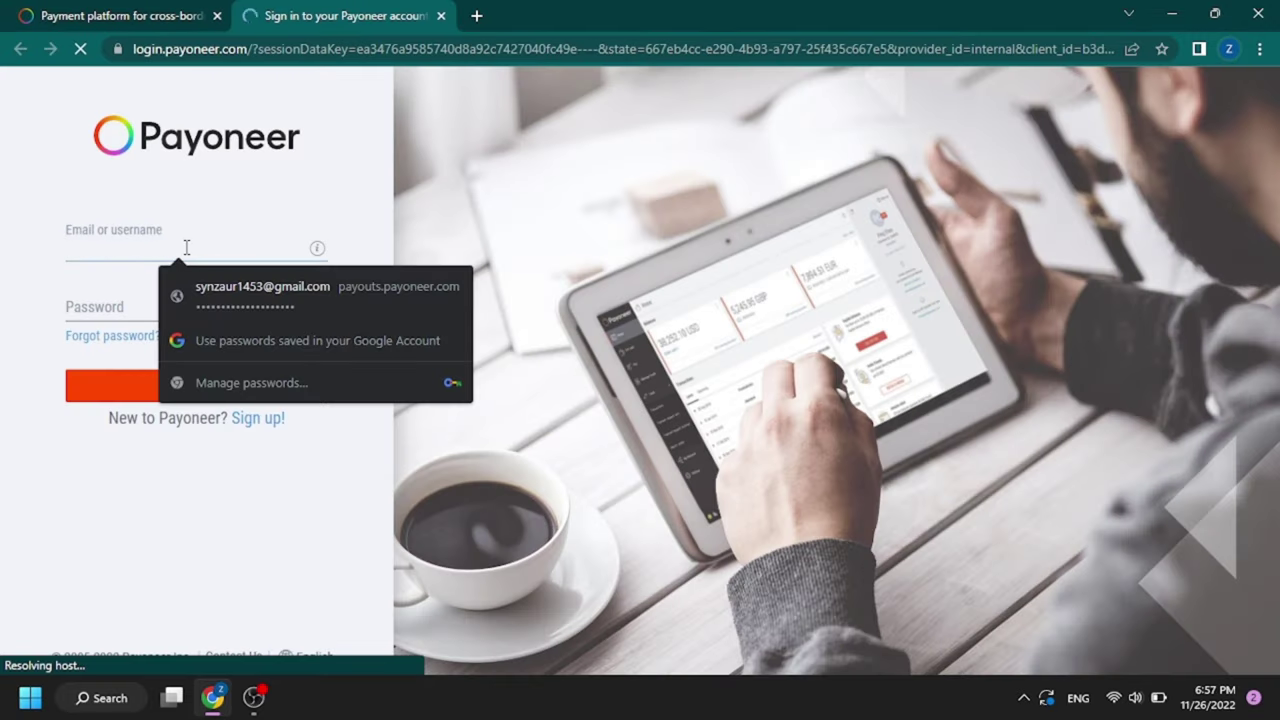
Step: Sign in using the saved login details from autofill
left_click(230, 298)
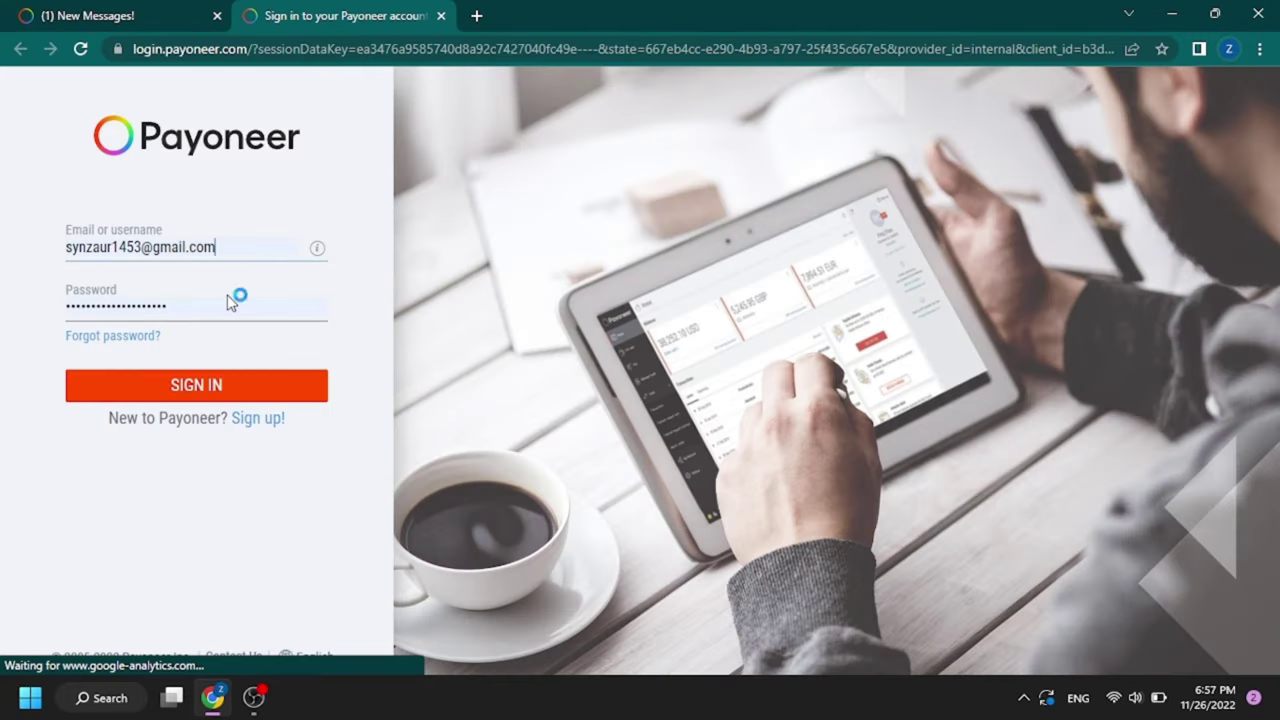
left_click(240, 389)
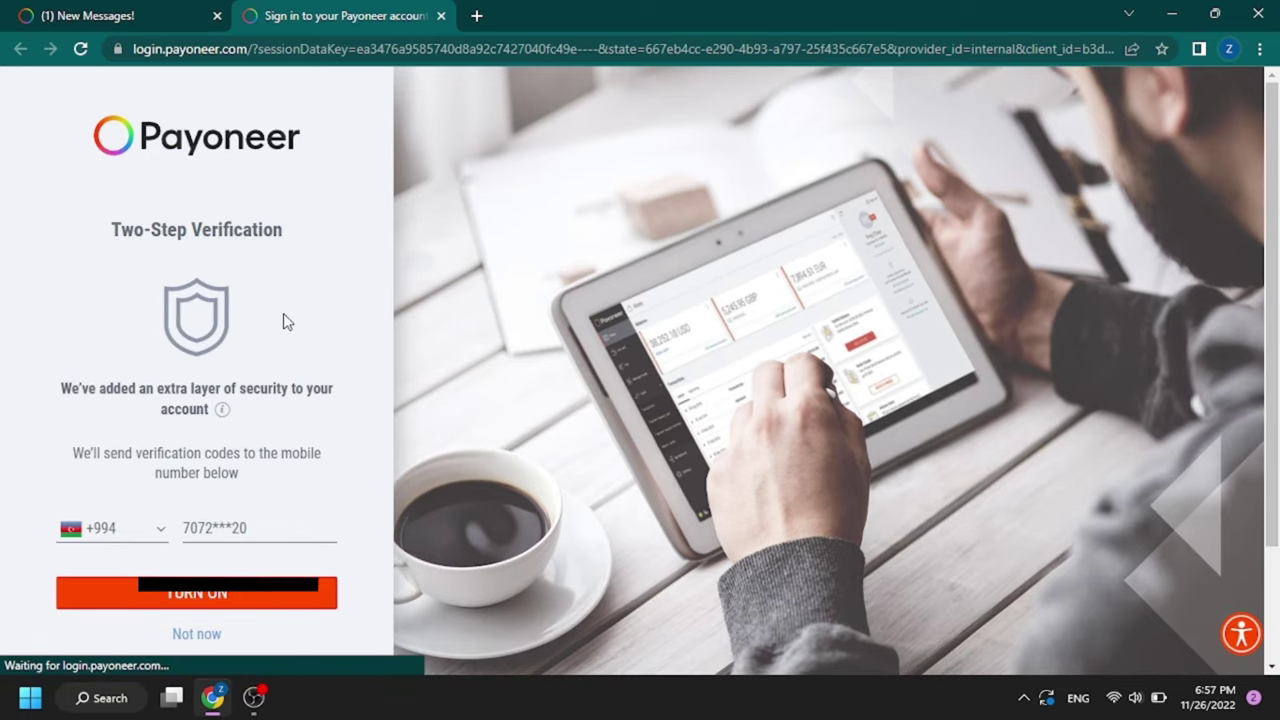
scroll(291, 337, "down", 1)
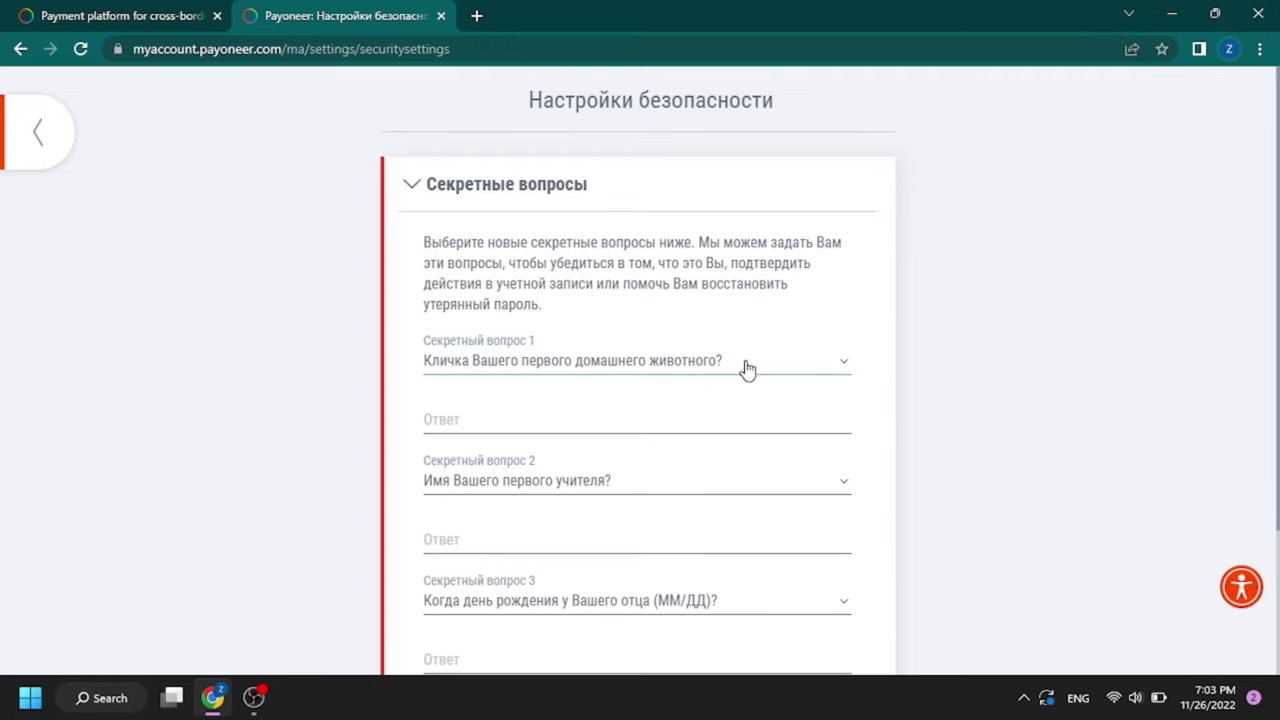
Step: Open Gmail in a new tab to find the verification email
scroll(809, 377, "down", 2)
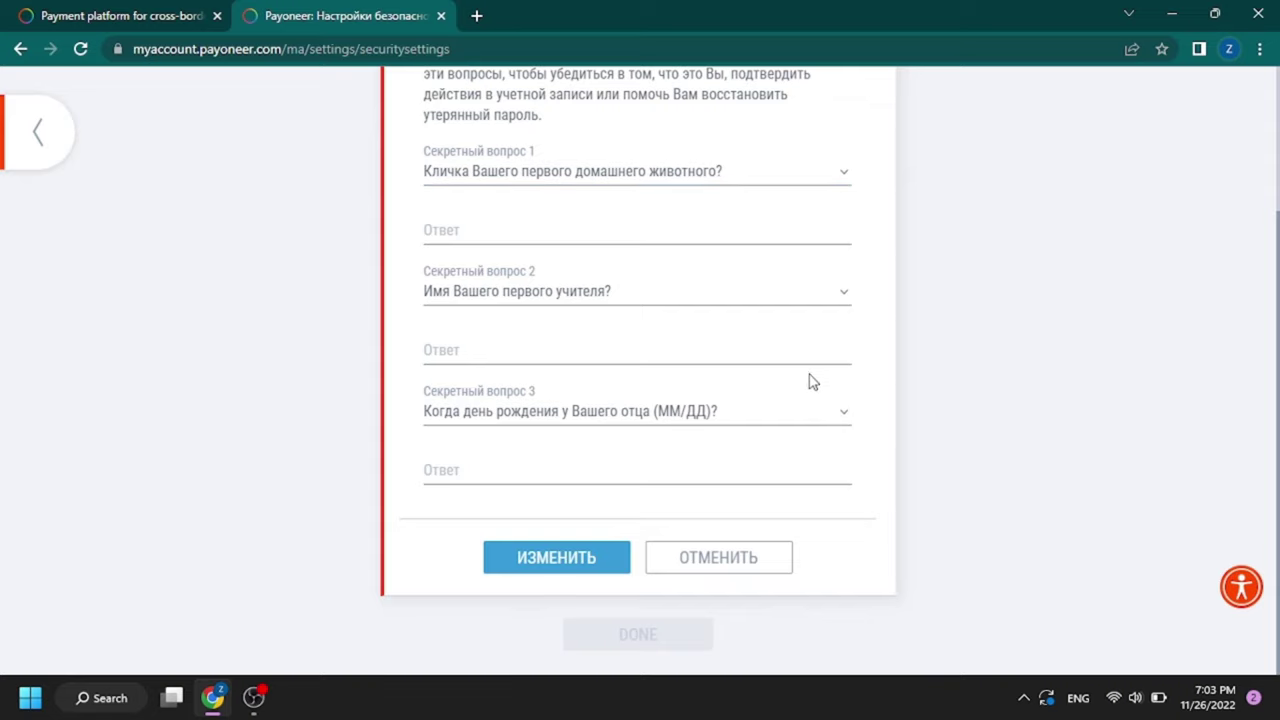
scroll(811, 381, "up", 2)
scroll(811, 381, "down", 1)
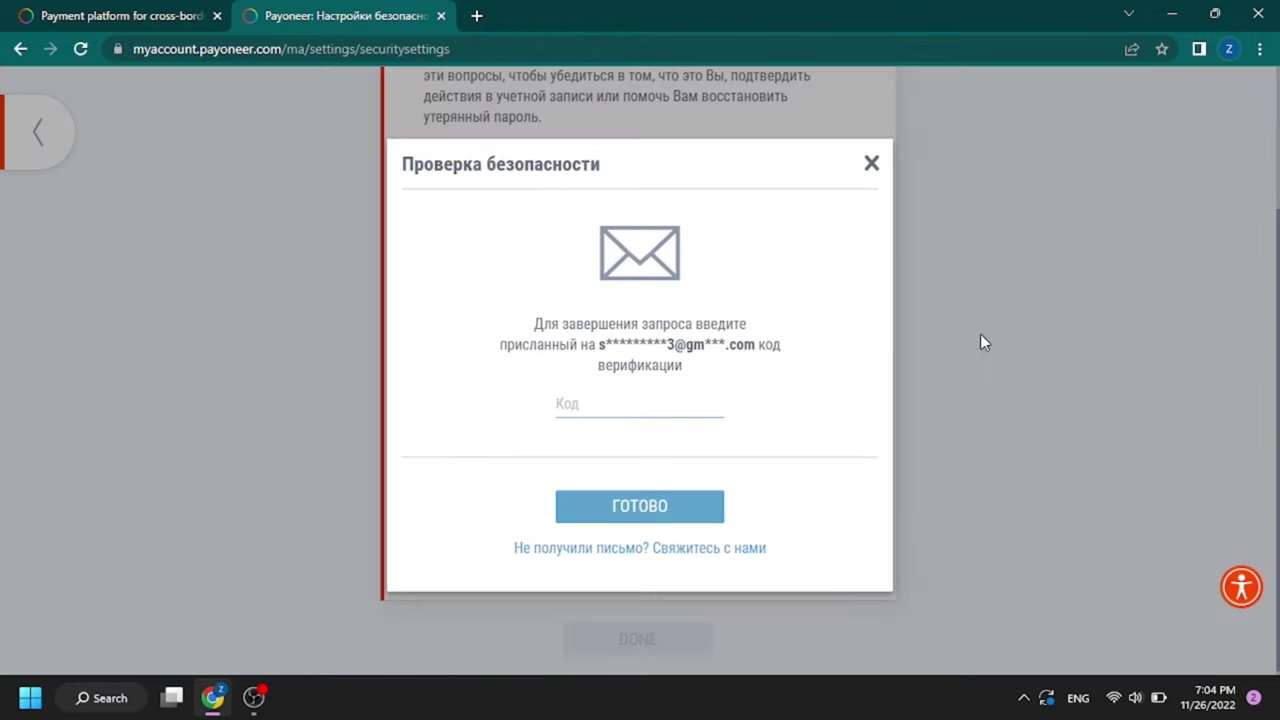
key("ctrl+t")
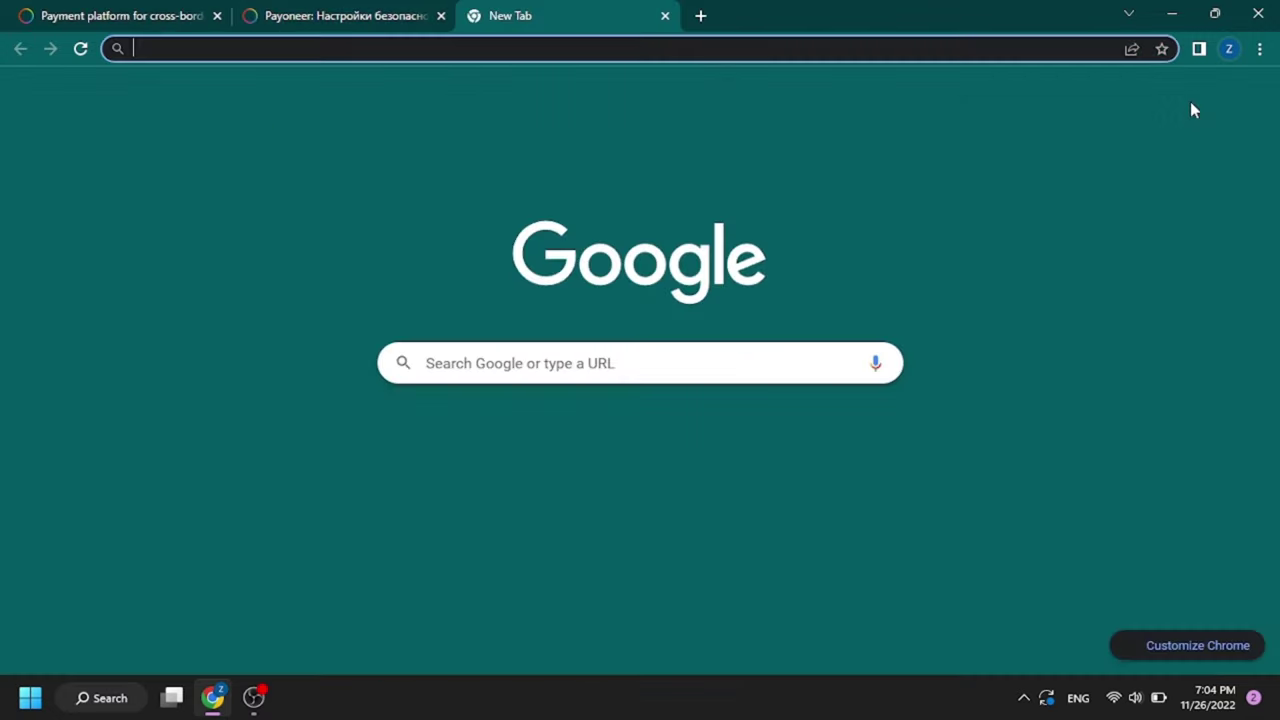
left_click(1197, 97)
left_click(1211, 260)
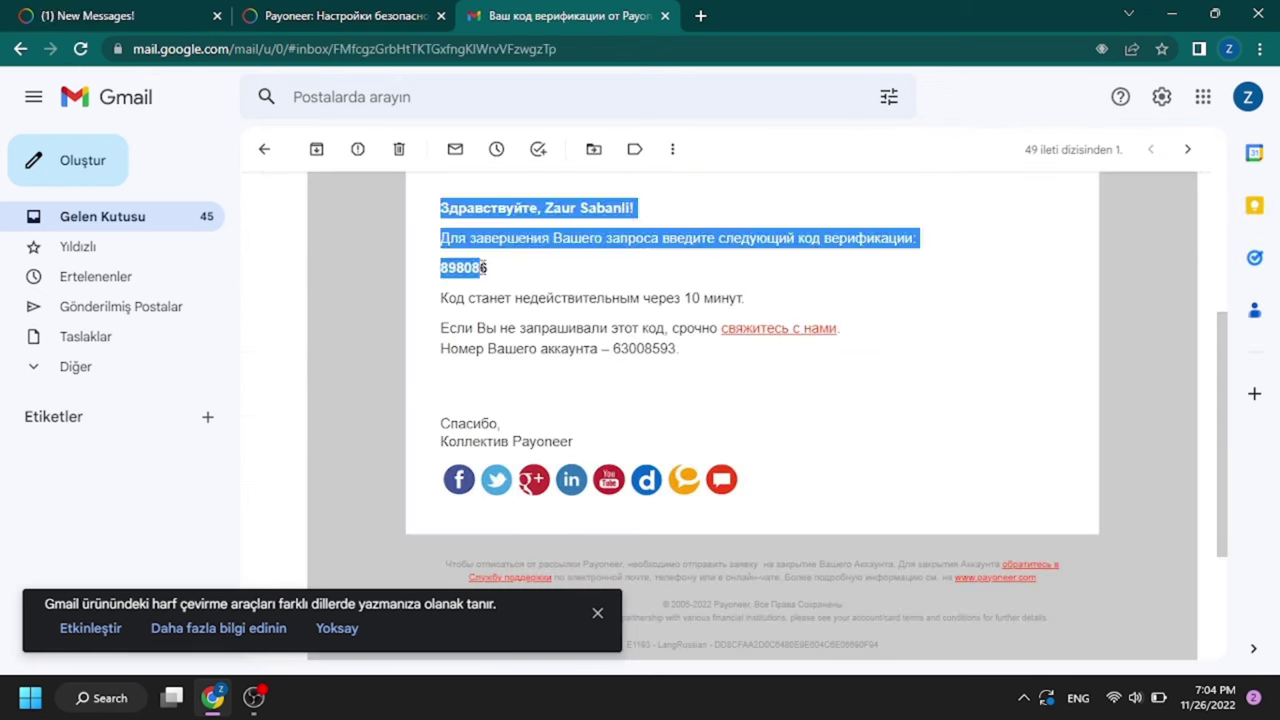
Step: Copy the emailed code into Payoneer and confirm the security settings
double_click(462, 270)
left_click(345, 15)
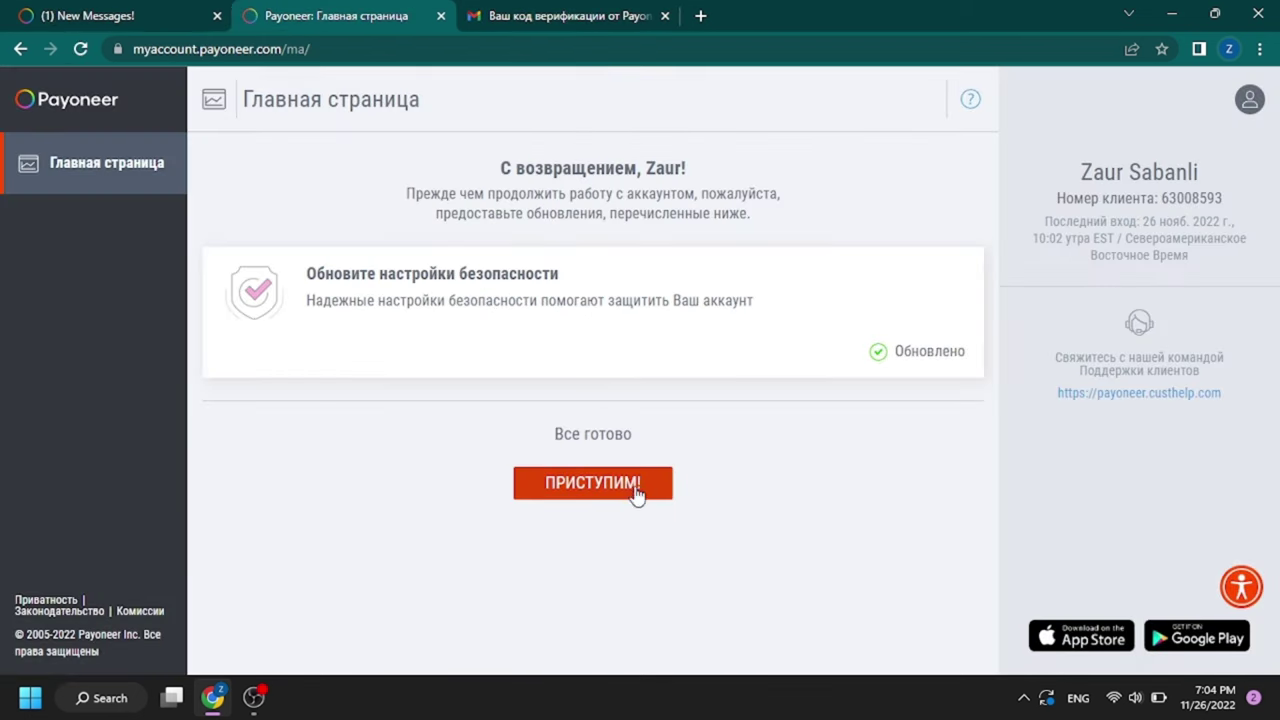
left_click(628, 486)
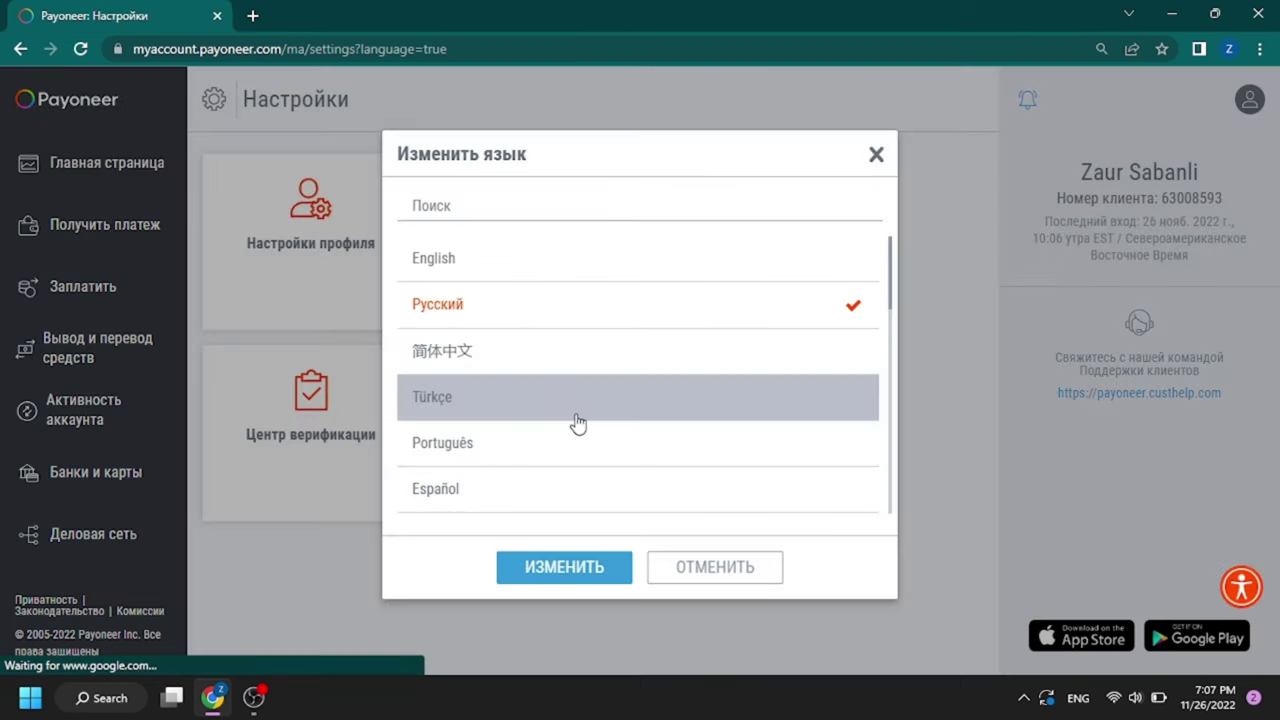
Step: Switch the interface to Türkçe, then view the receive payments and Öde sections
left_click(583, 410)
left_click(598, 576)
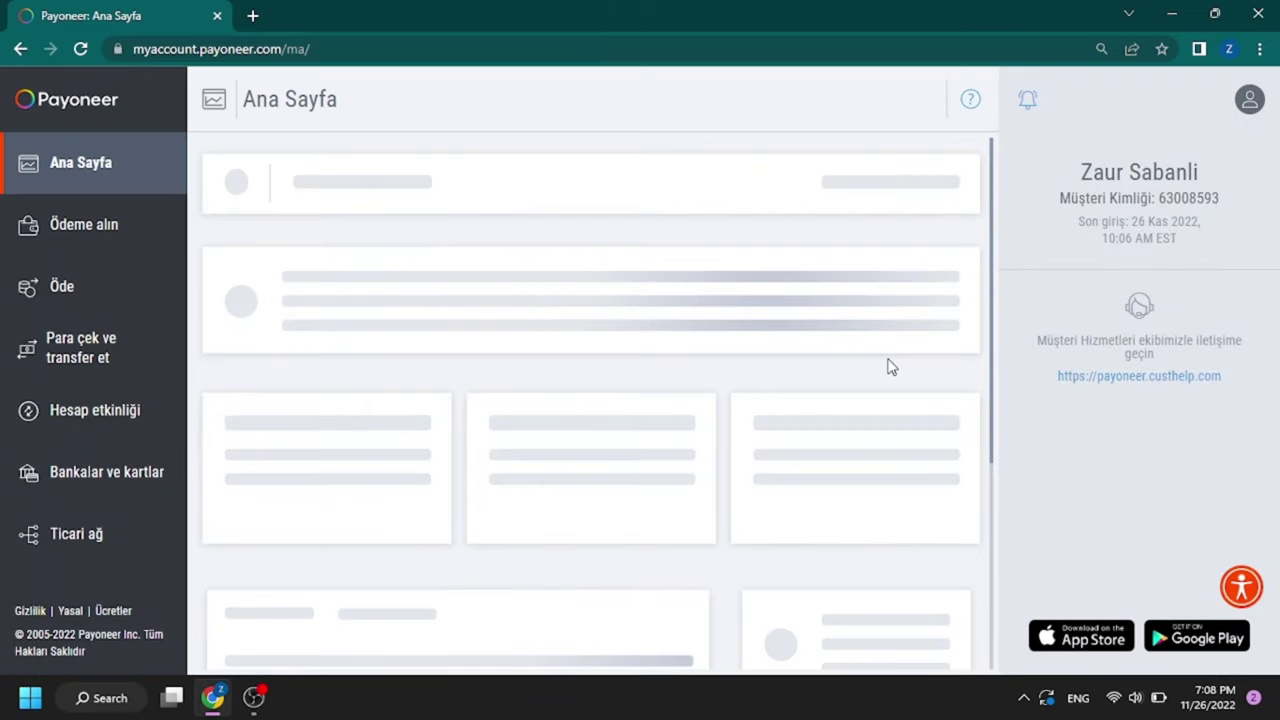
left_click(90, 228)
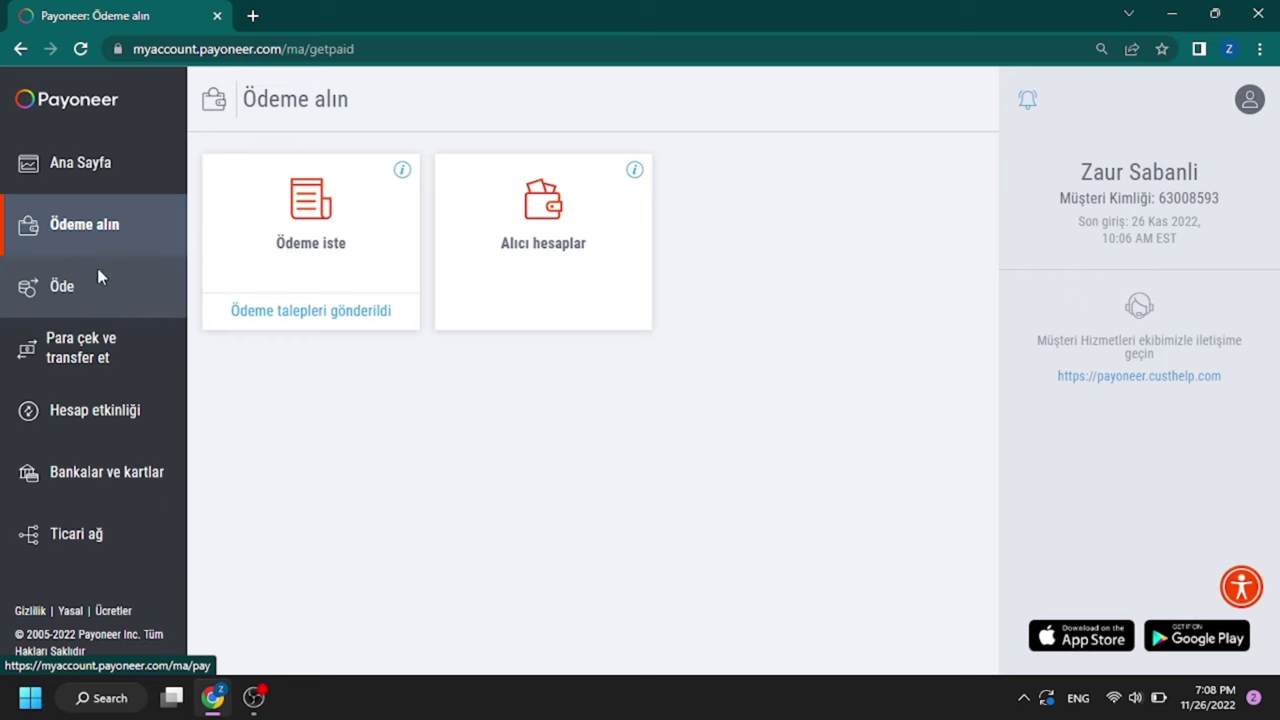
left_click(100, 281)
Step: Browse withdrawals, account activity and bank accounts, then open Ayarlar settings
left_click(146, 362)
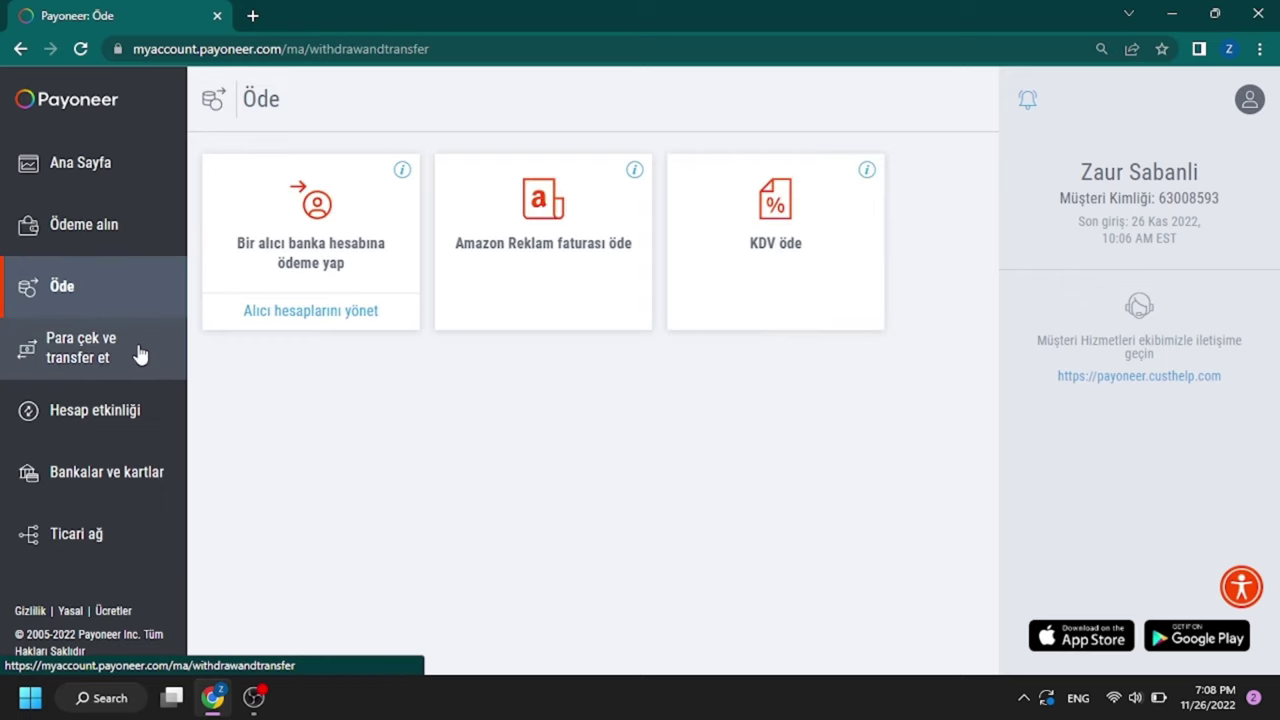
left_click(63, 405)
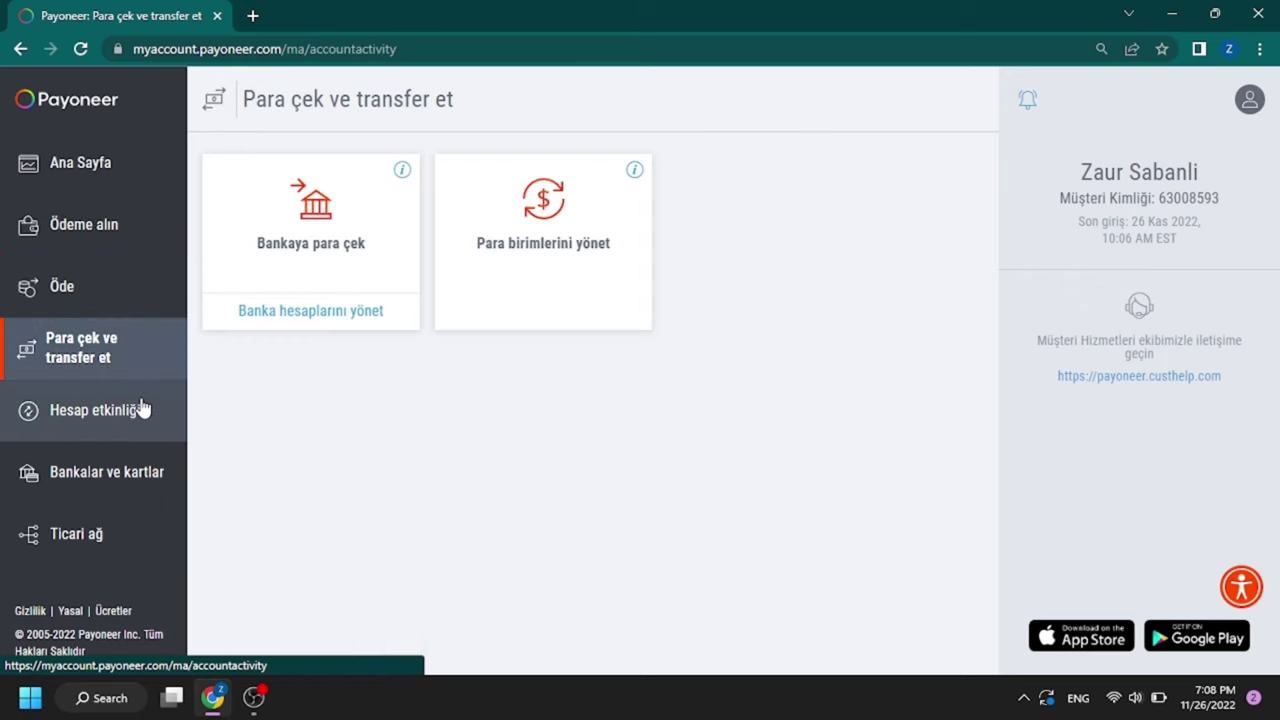
left_click(90, 470)
left_click(306, 272)
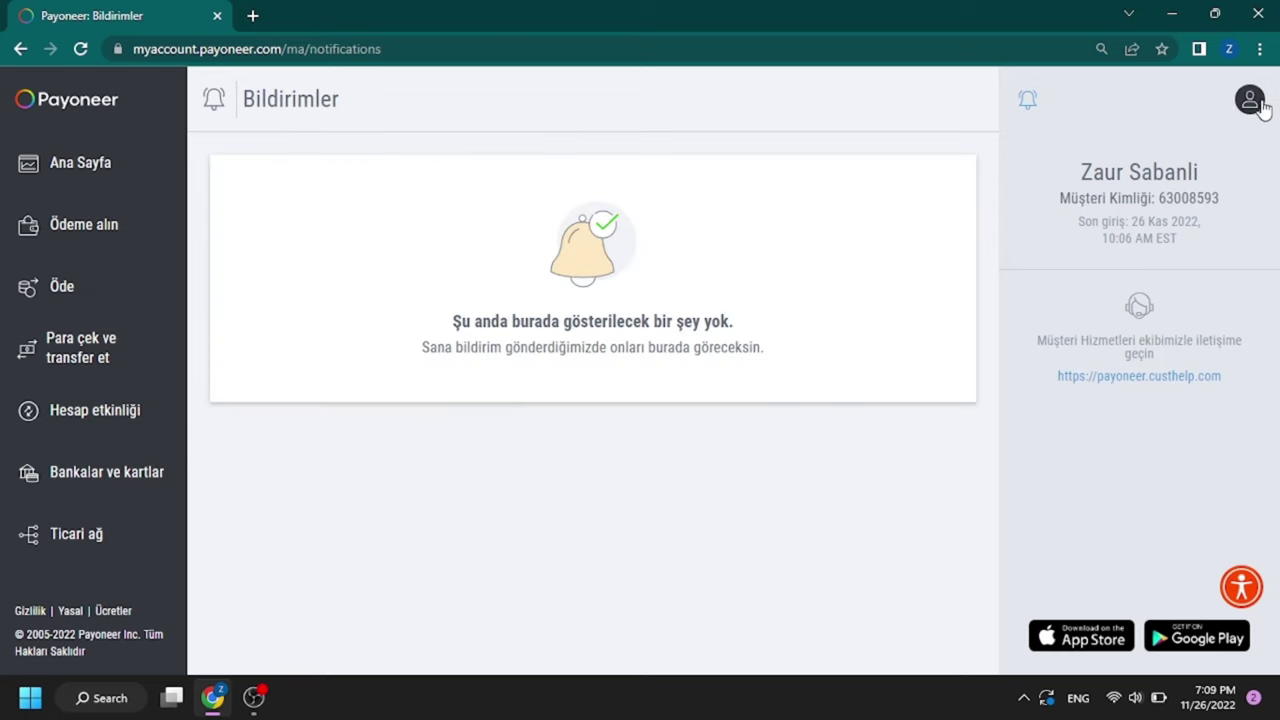
left_click(1249, 99)
left_click(1155, 220)
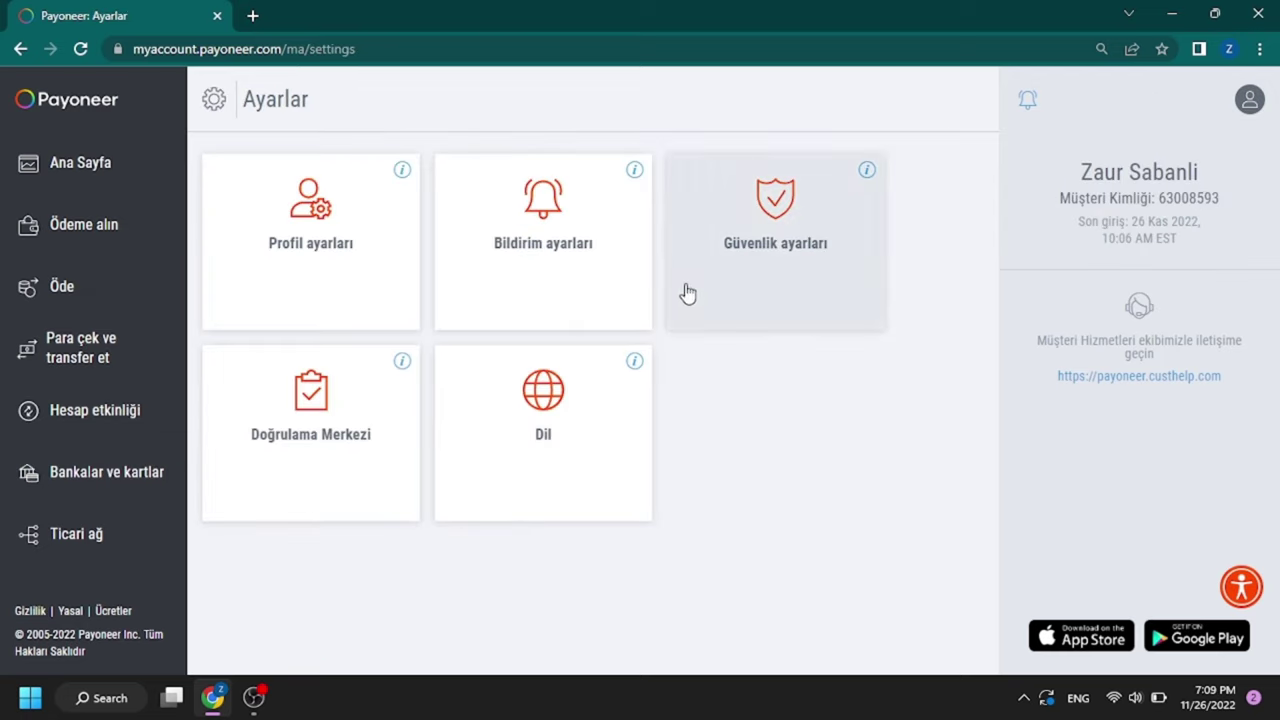
Step: In Doğrulama Merkezi, start address verification with Banka belgesi as document type
left_click(331, 412)
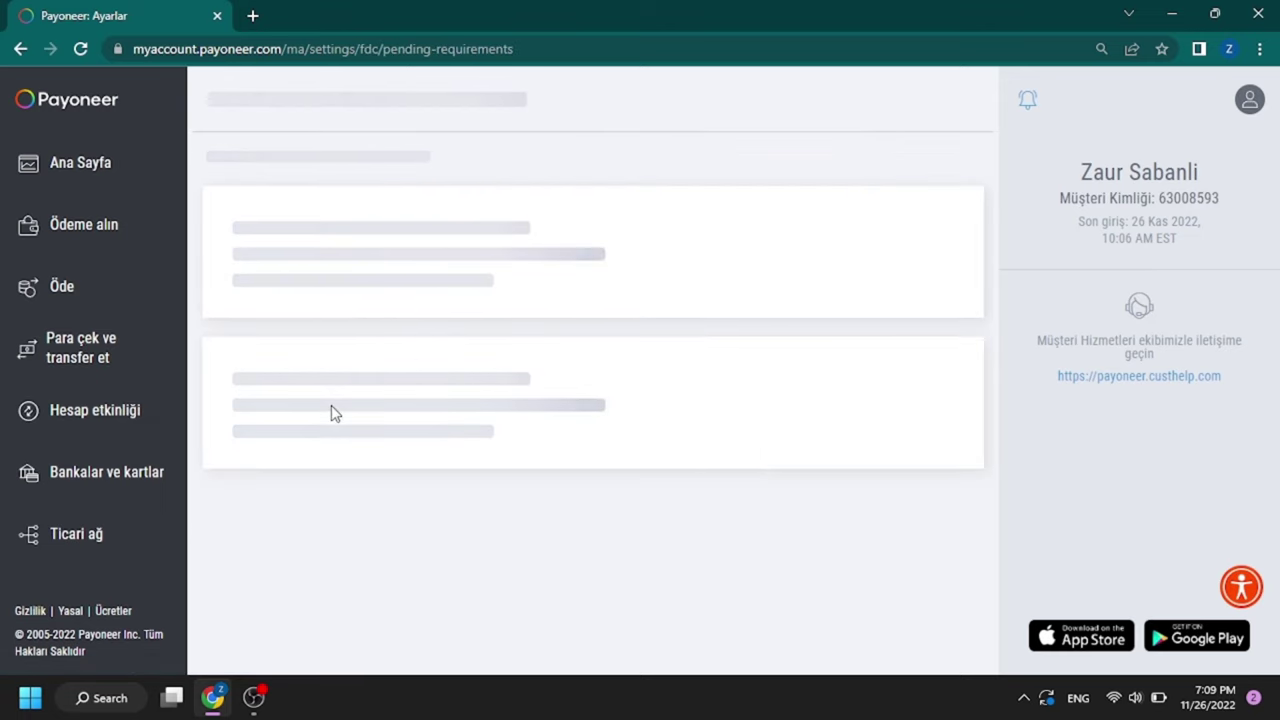
left_click(234, 342)
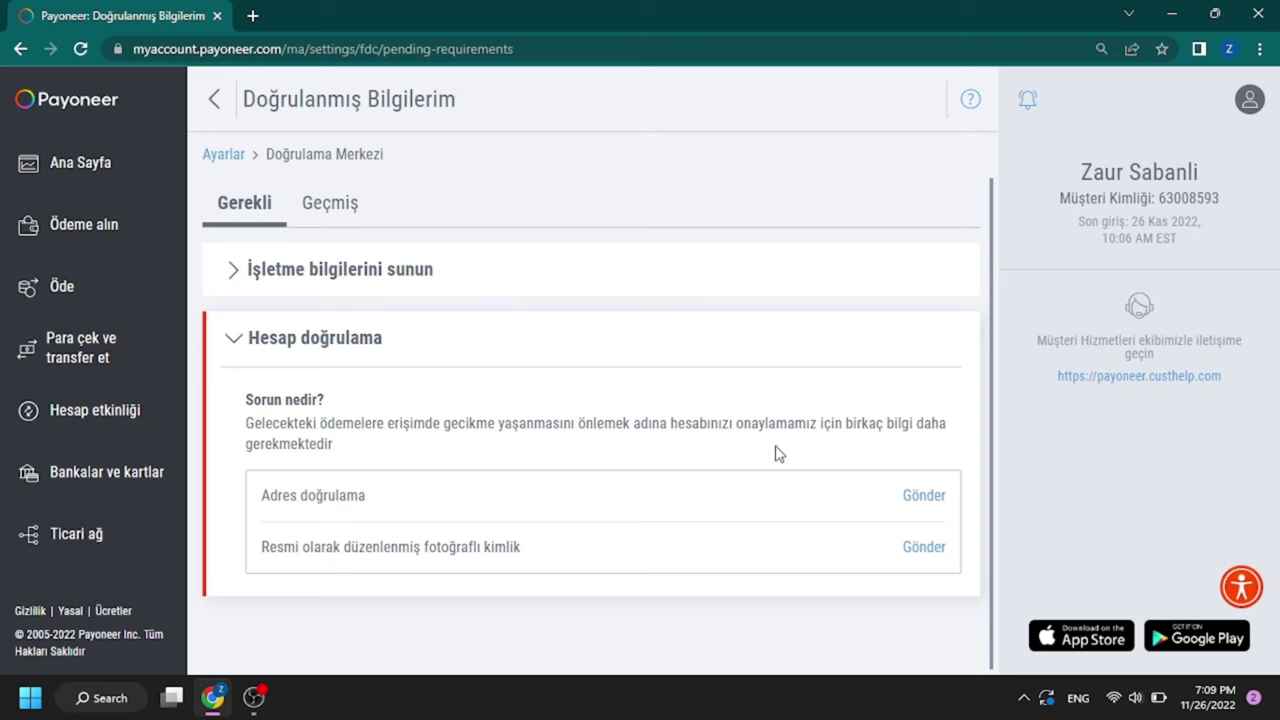
left_click(922, 496)
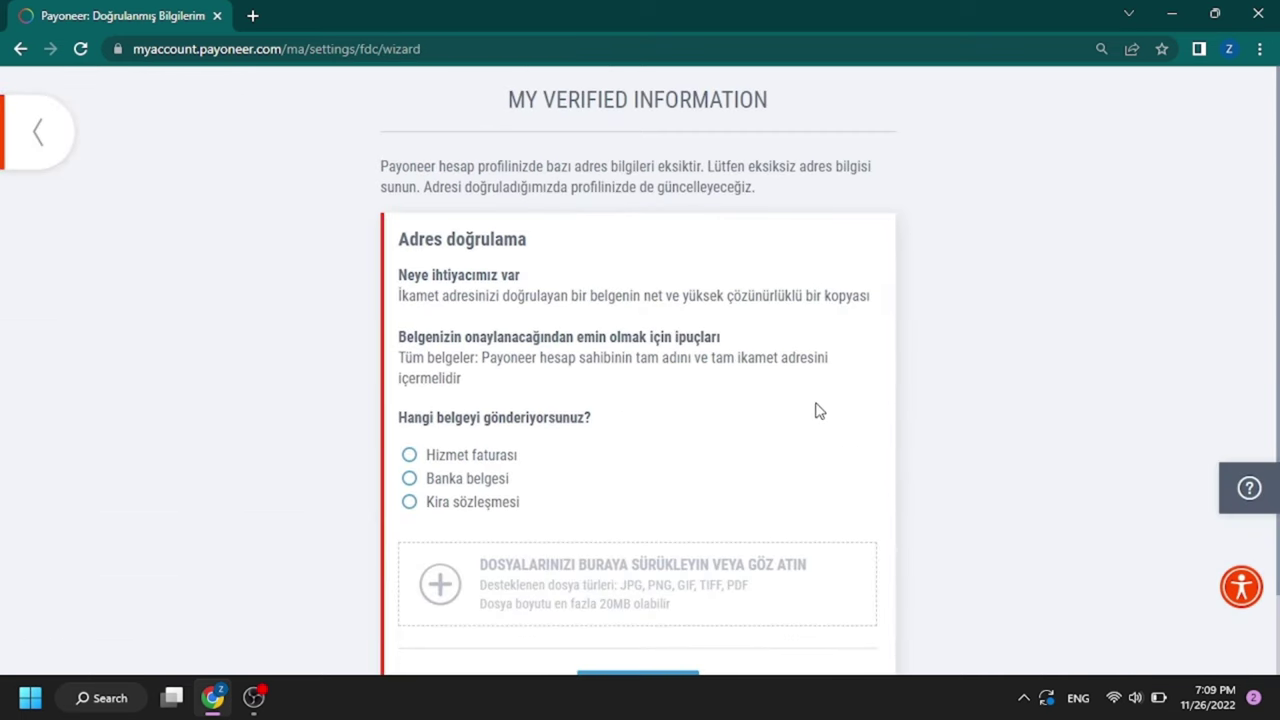
scroll(815, 410, "down", 2)
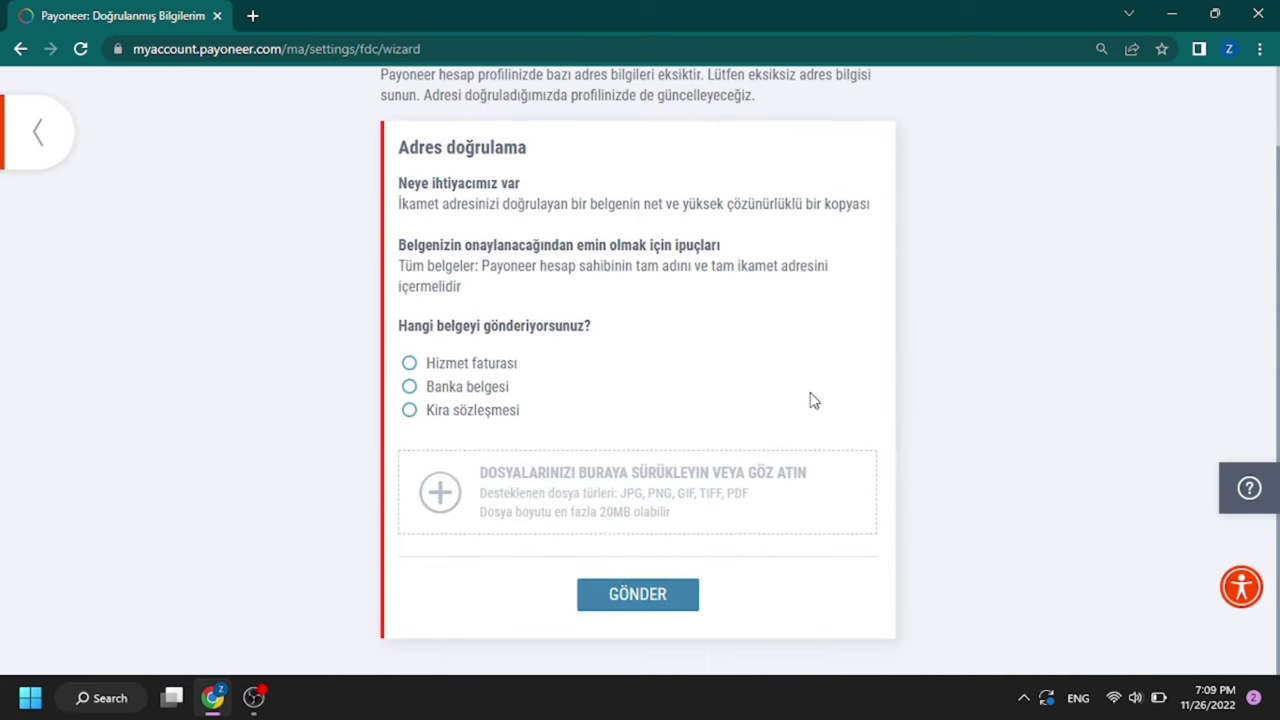
left_click(411, 387)
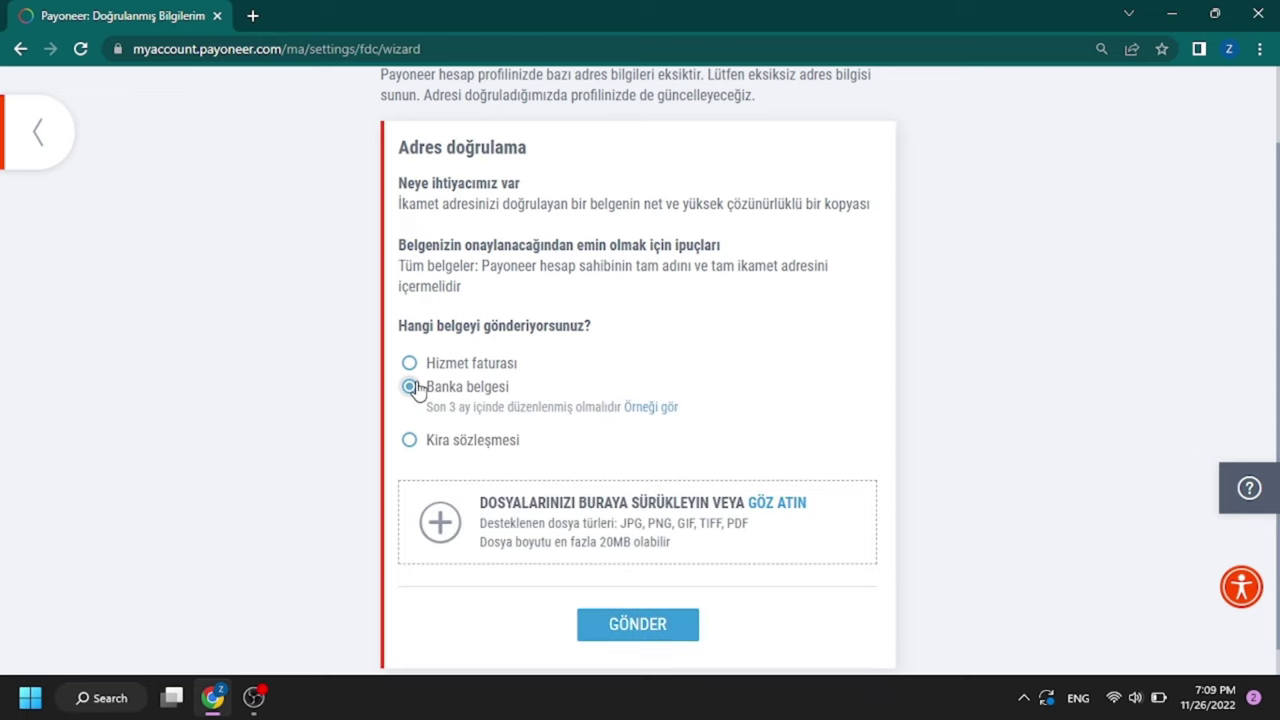
Step: Attach the WhatsApp image from the Desktop and submit it
left_click(474, 506)
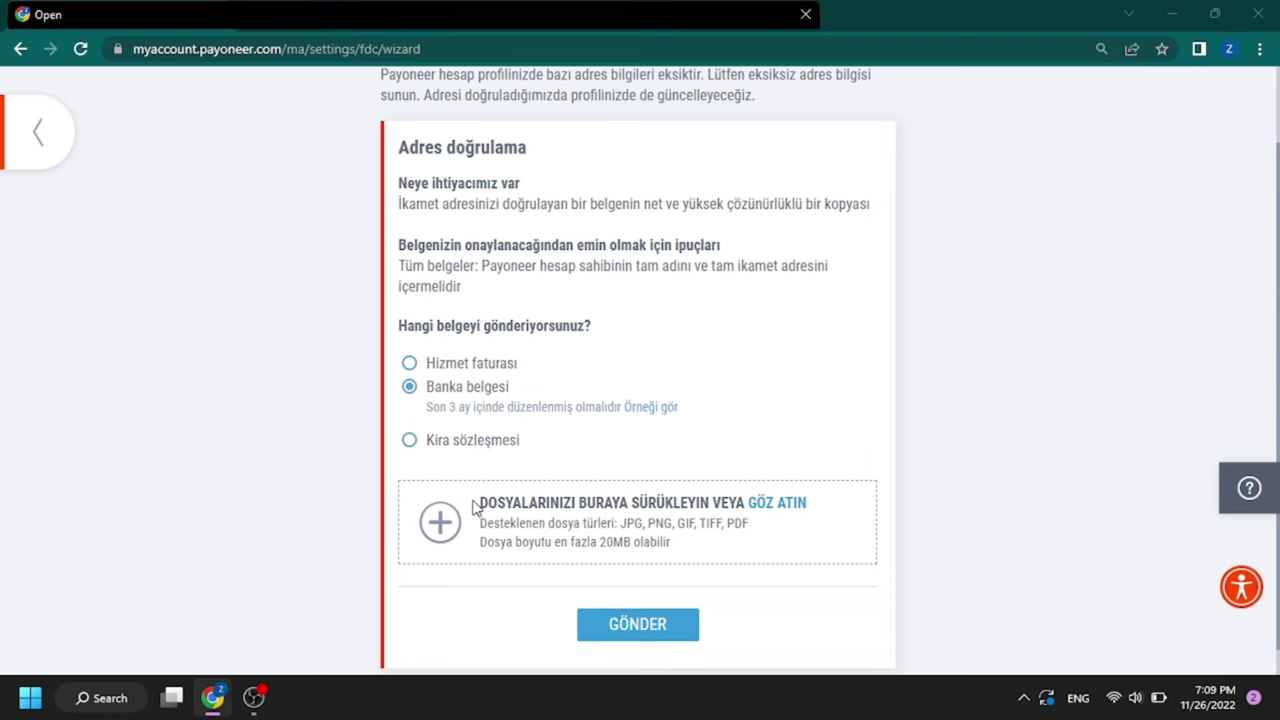
scroll(409, 226, "down", 1)
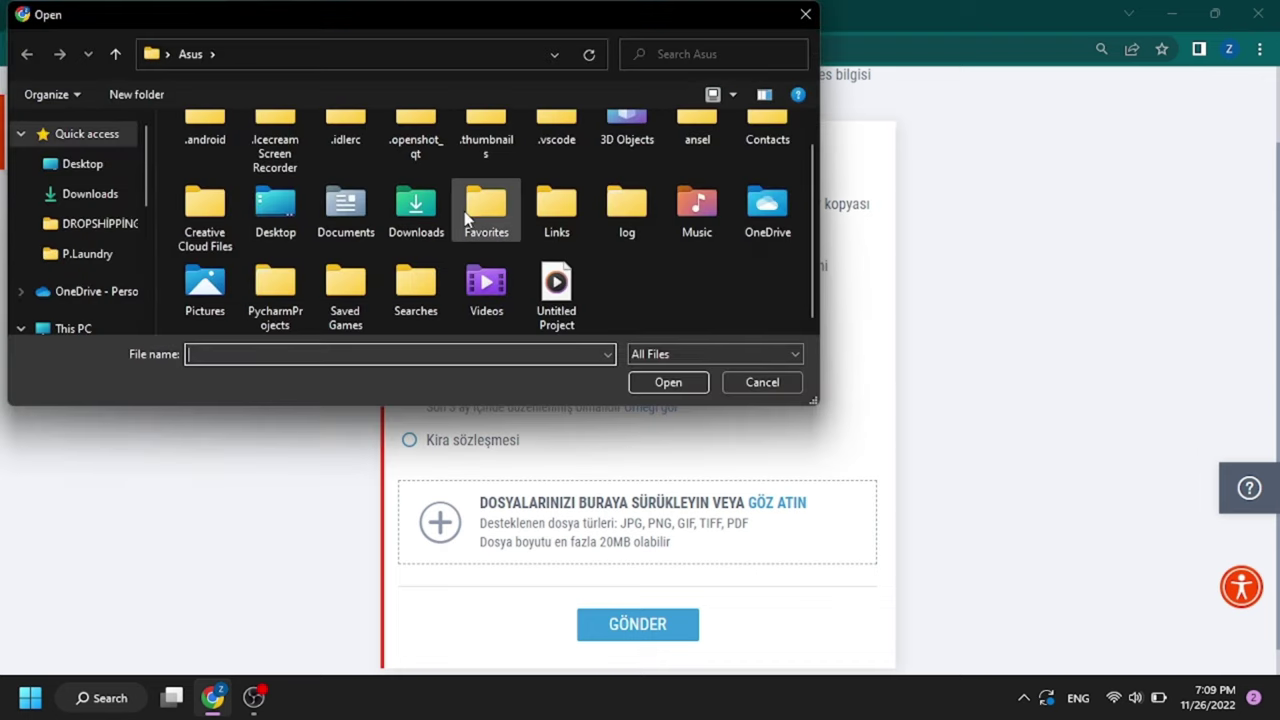
left_click(66, 164)
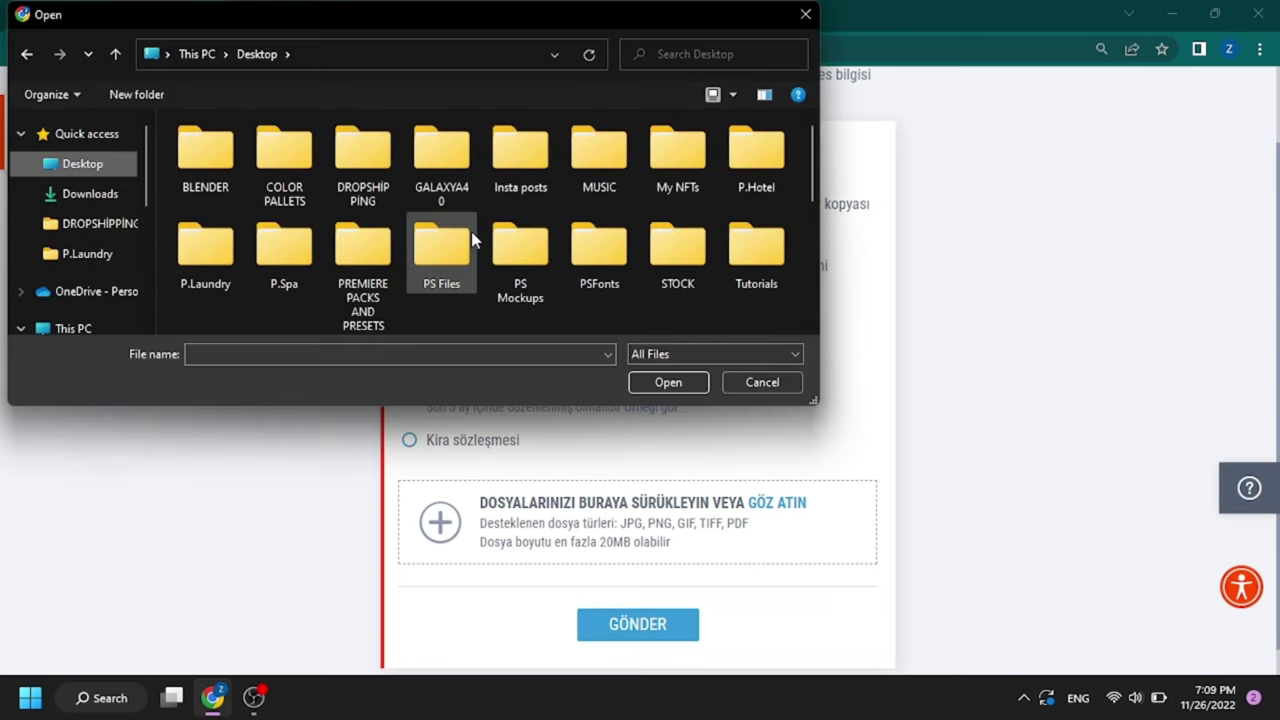
scroll(472, 235, "down", 5)
double_click(280, 244)
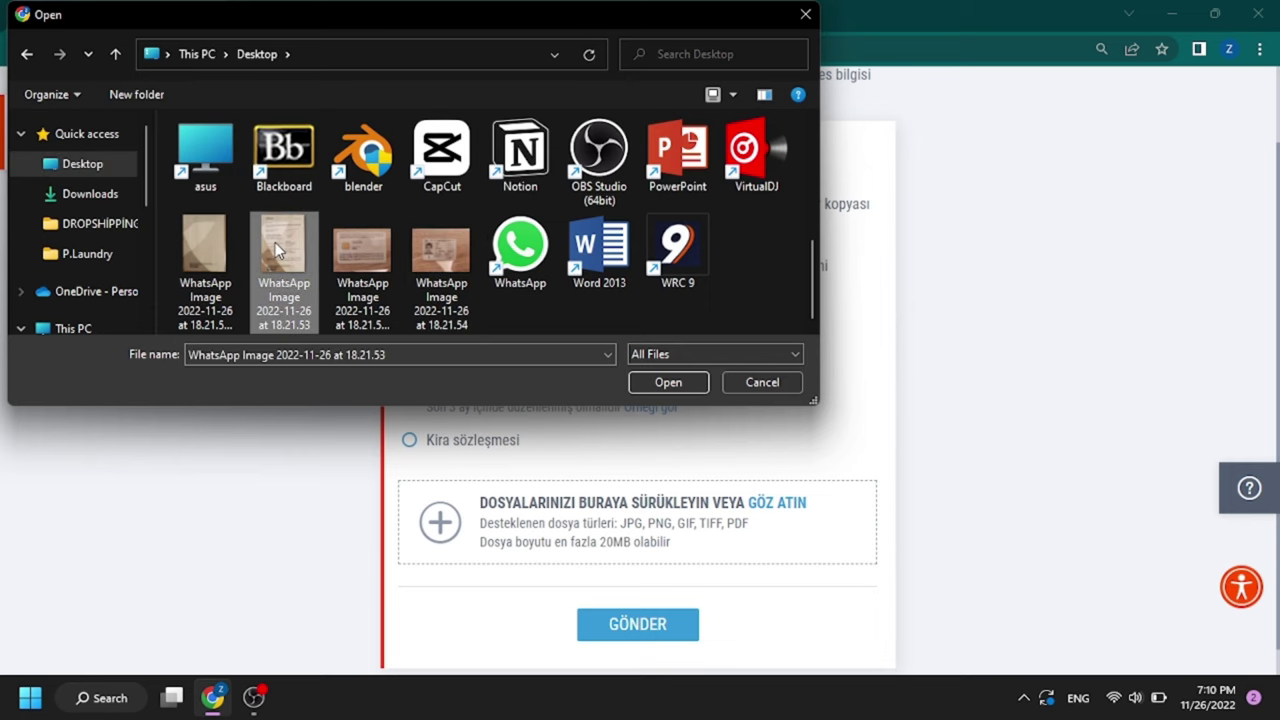
scroll(720, 470, "down", 1)
left_click(648, 590)
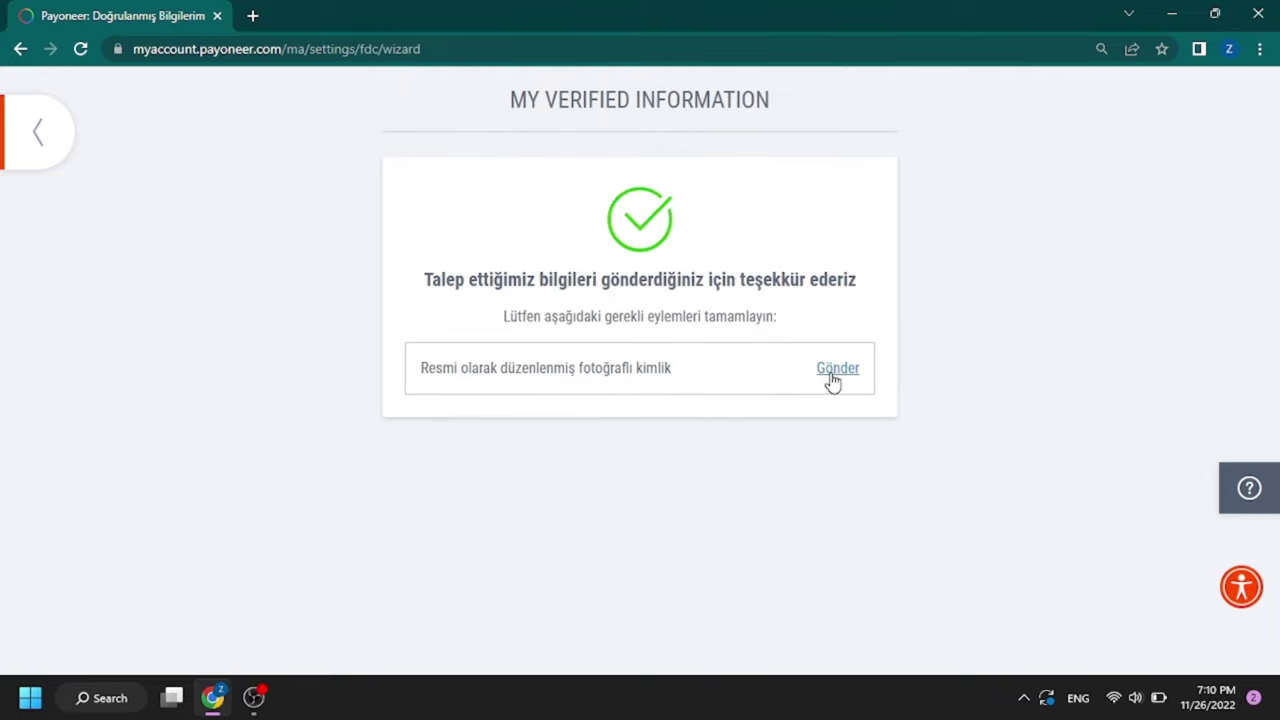
Step: Start the photo ID submission and choose Nüfus cüzdanı as the document type
left_click(830, 376)
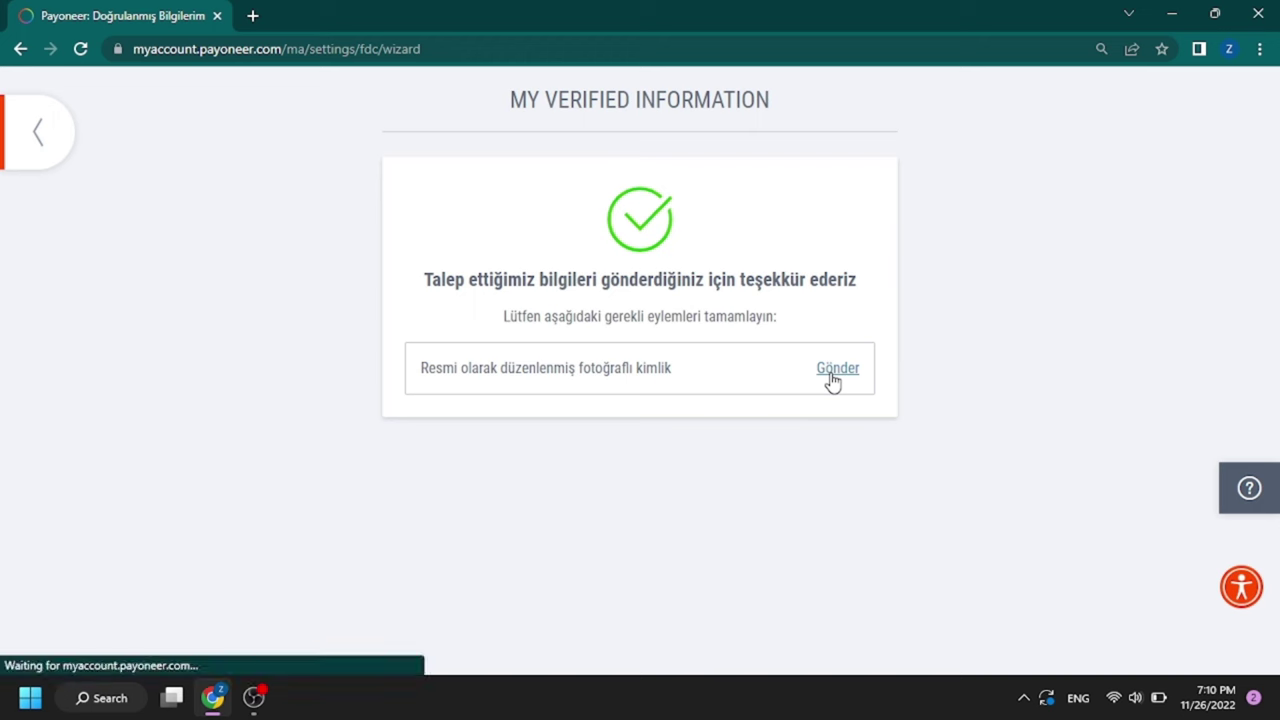
scroll(800, 395, "down", 2)
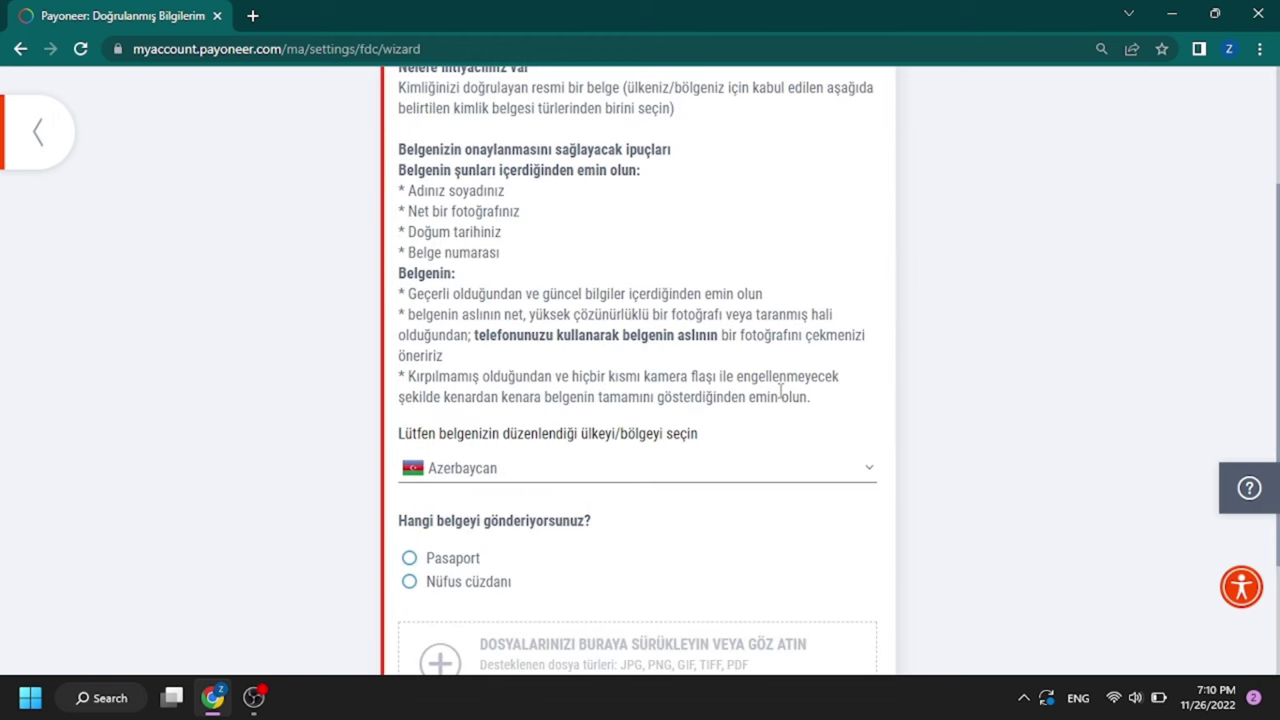
scroll(780, 390, "down", 1)
scroll(781, 398, "down", 1)
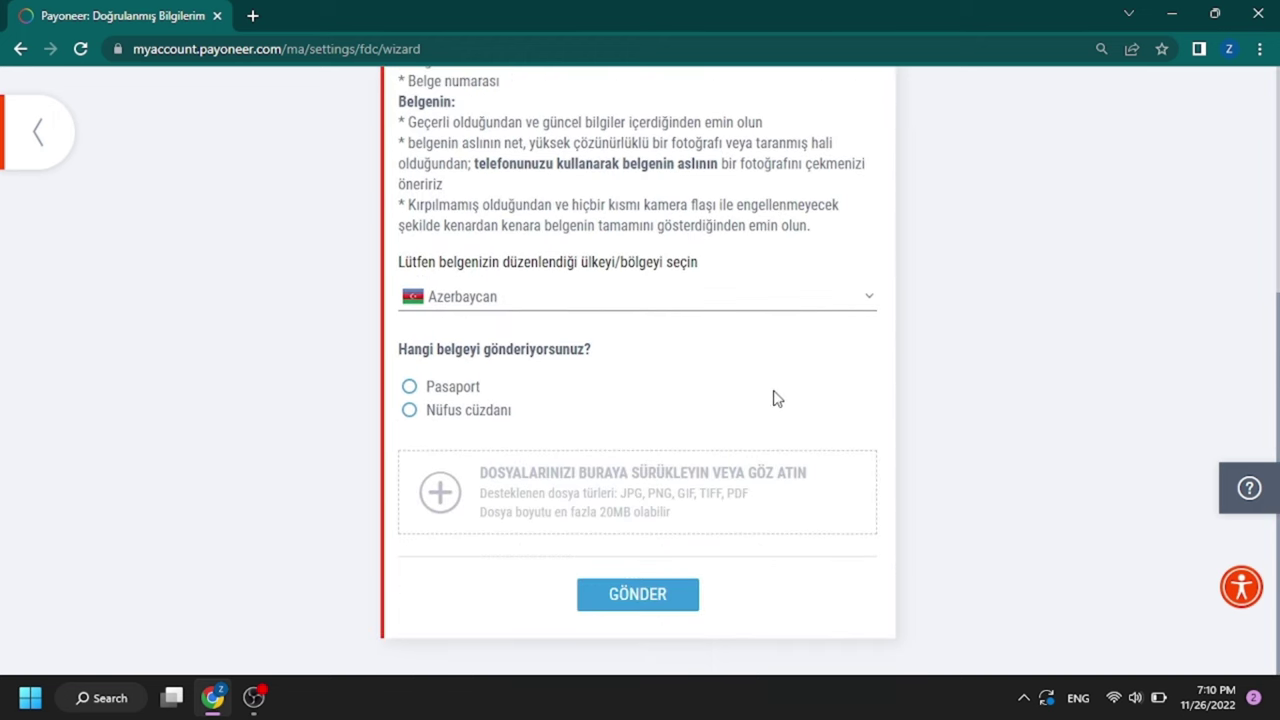
left_click(410, 411)
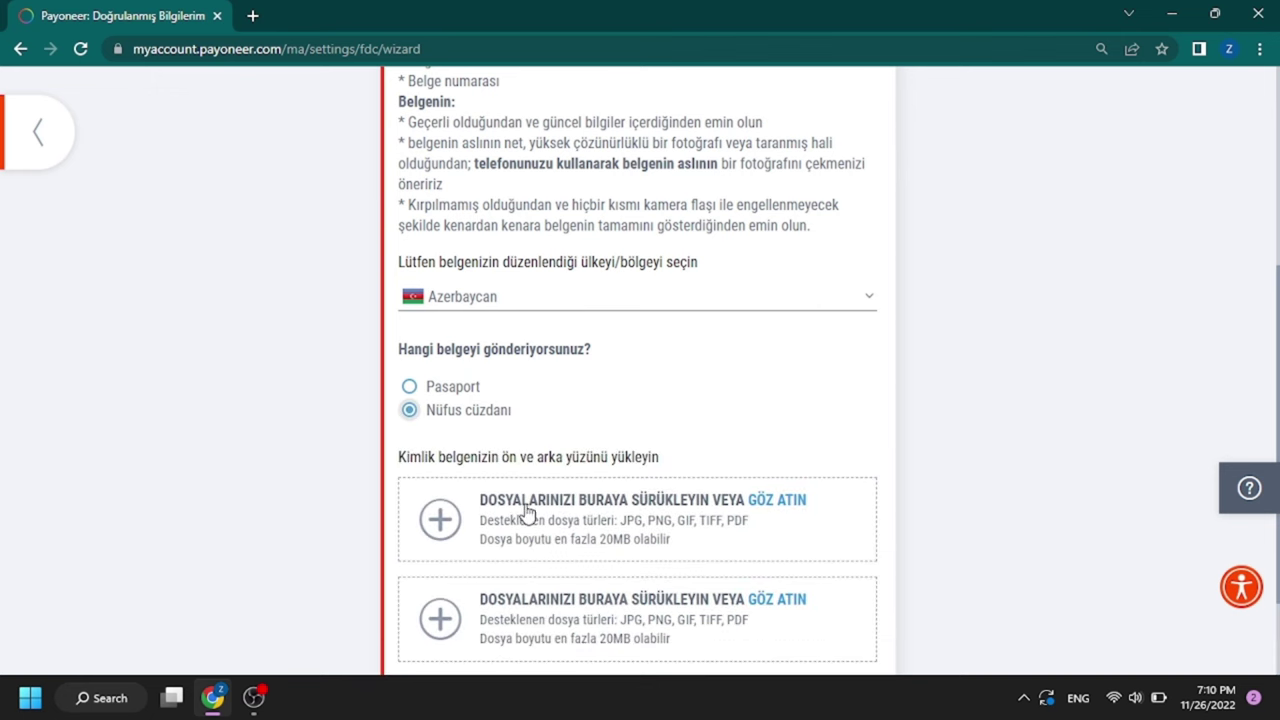
Step: Attach the front and back images of the national ID card
left_click(440, 518)
scroll(558, 222, "down", 5)
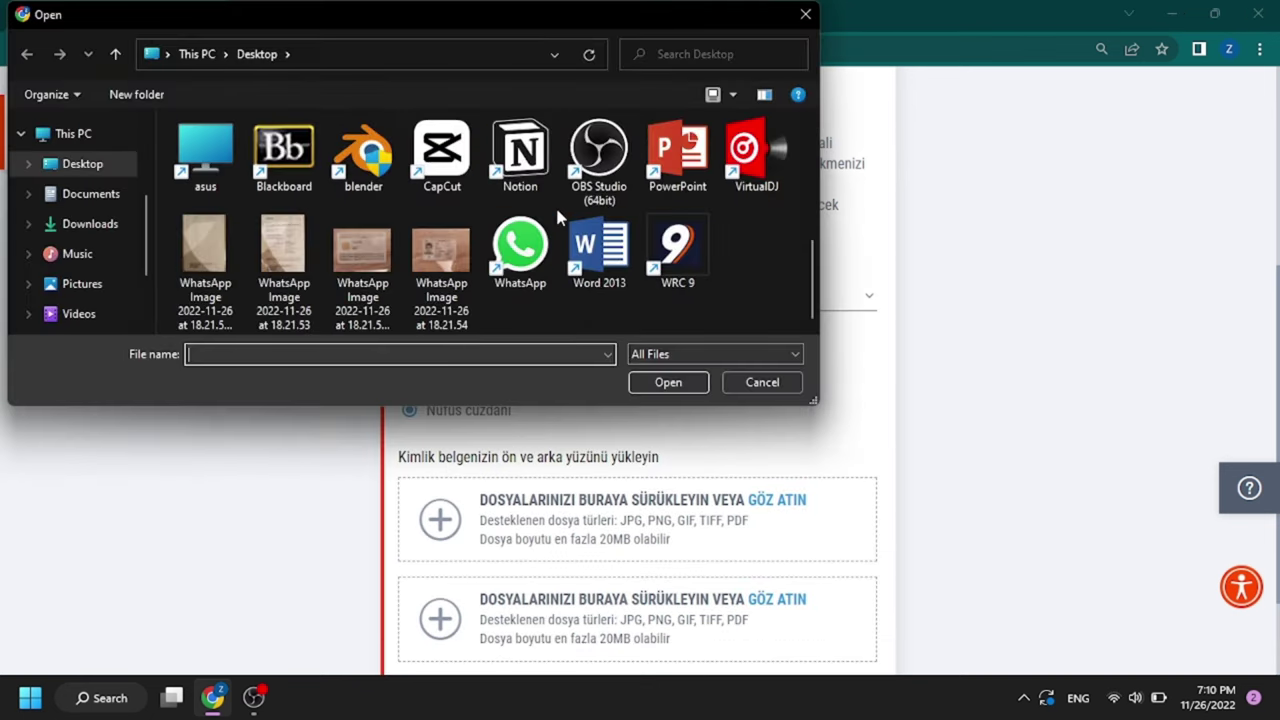
double_click(441, 262)
left_click(511, 387)
double_click(283, 245)
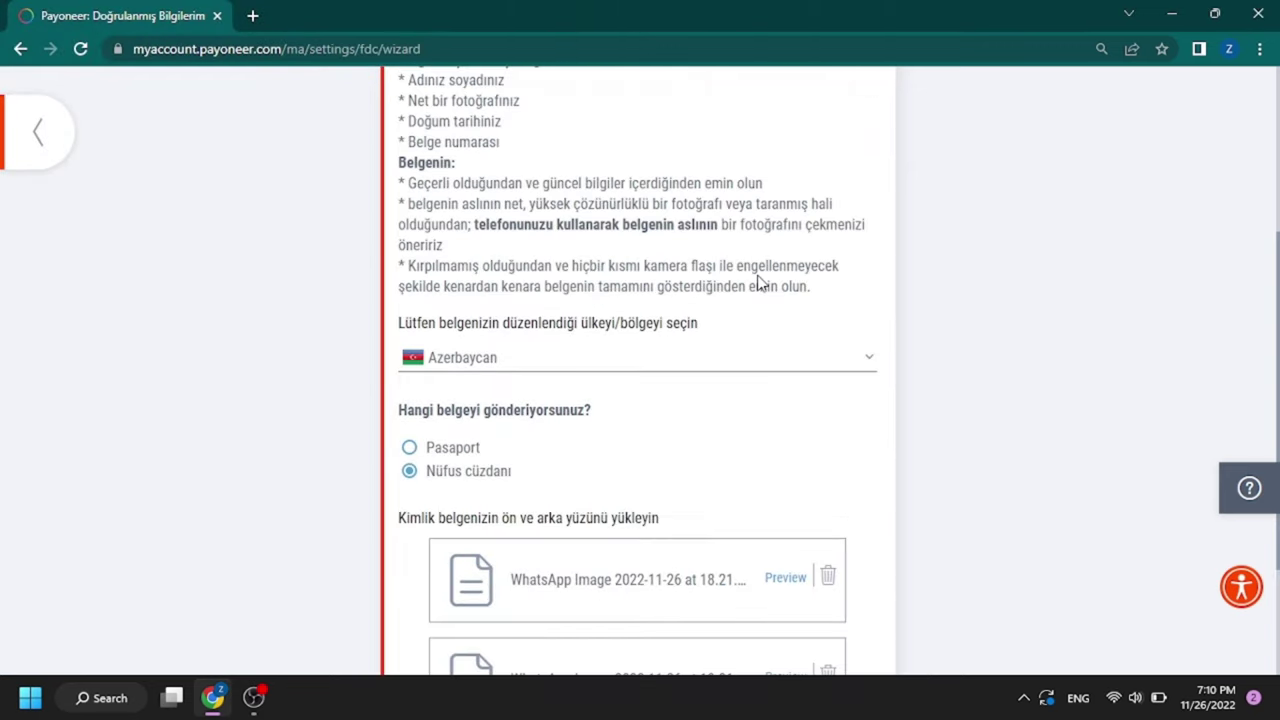
Step: Submit the ID card images and check the Geçmiş history for both documents under review
scroll(655, 500, "down", 2)
left_click(655, 590)
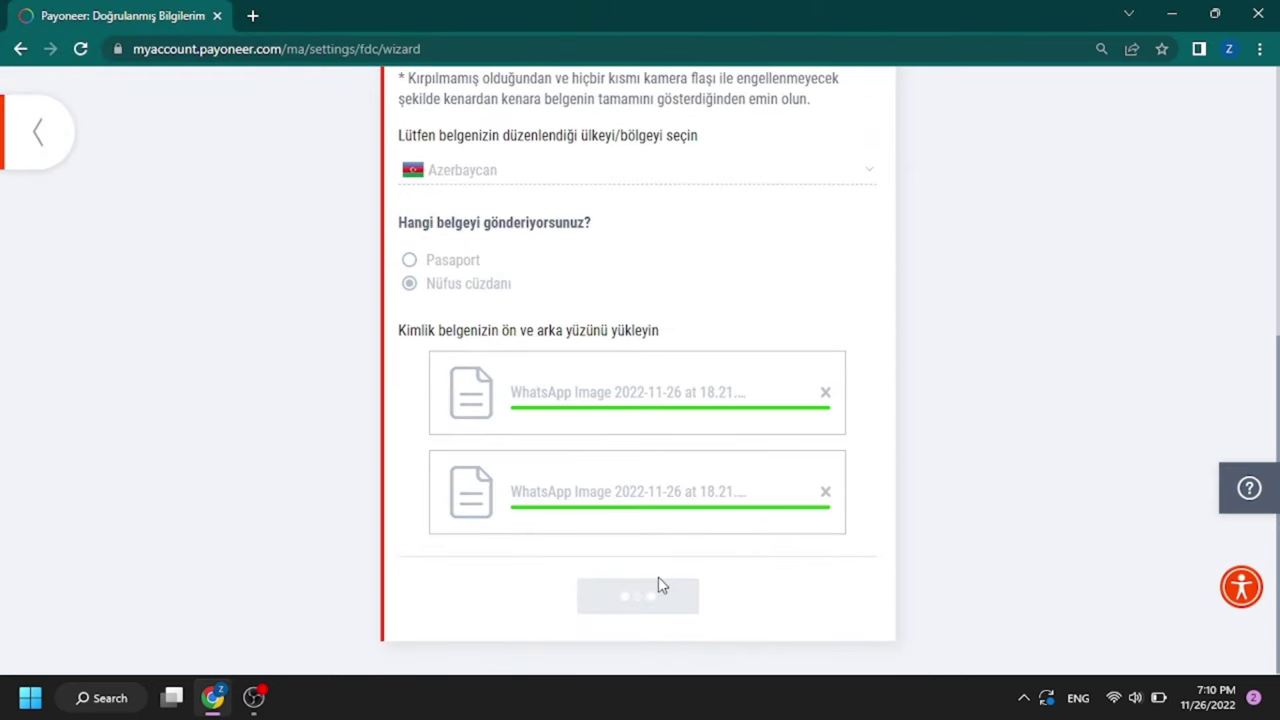
left_click(693, 382)
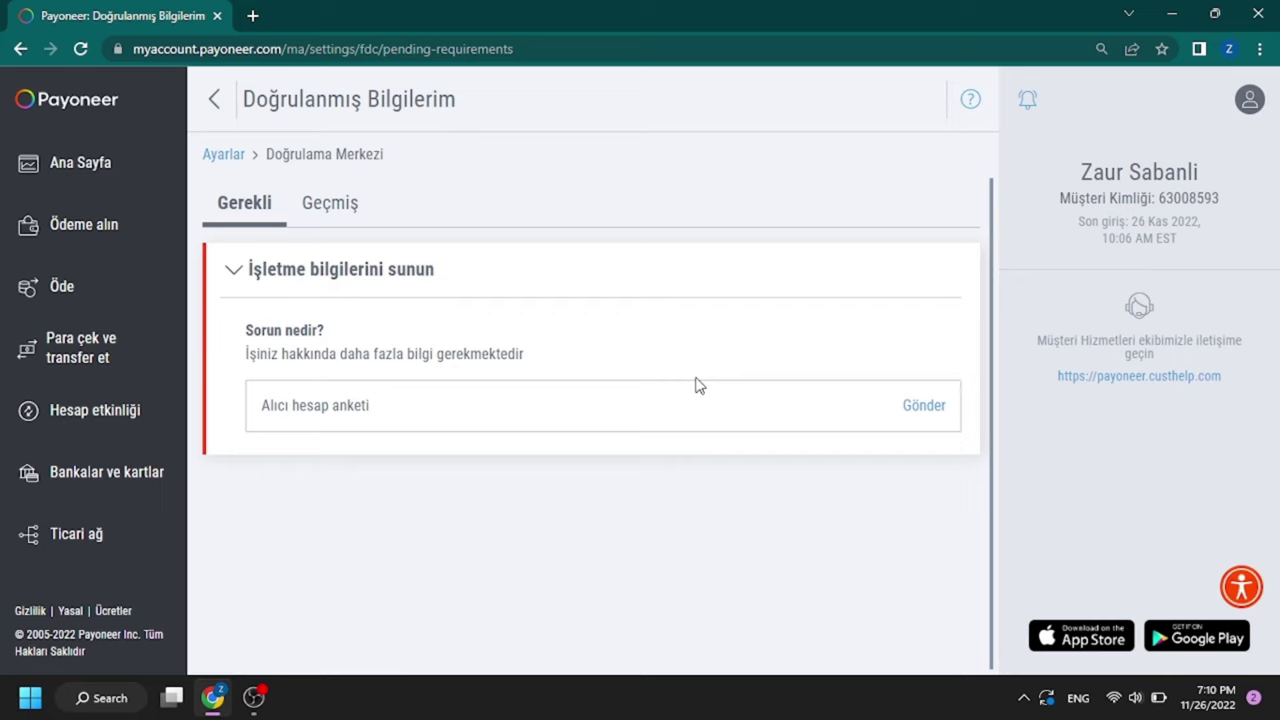
left_click(332, 208)
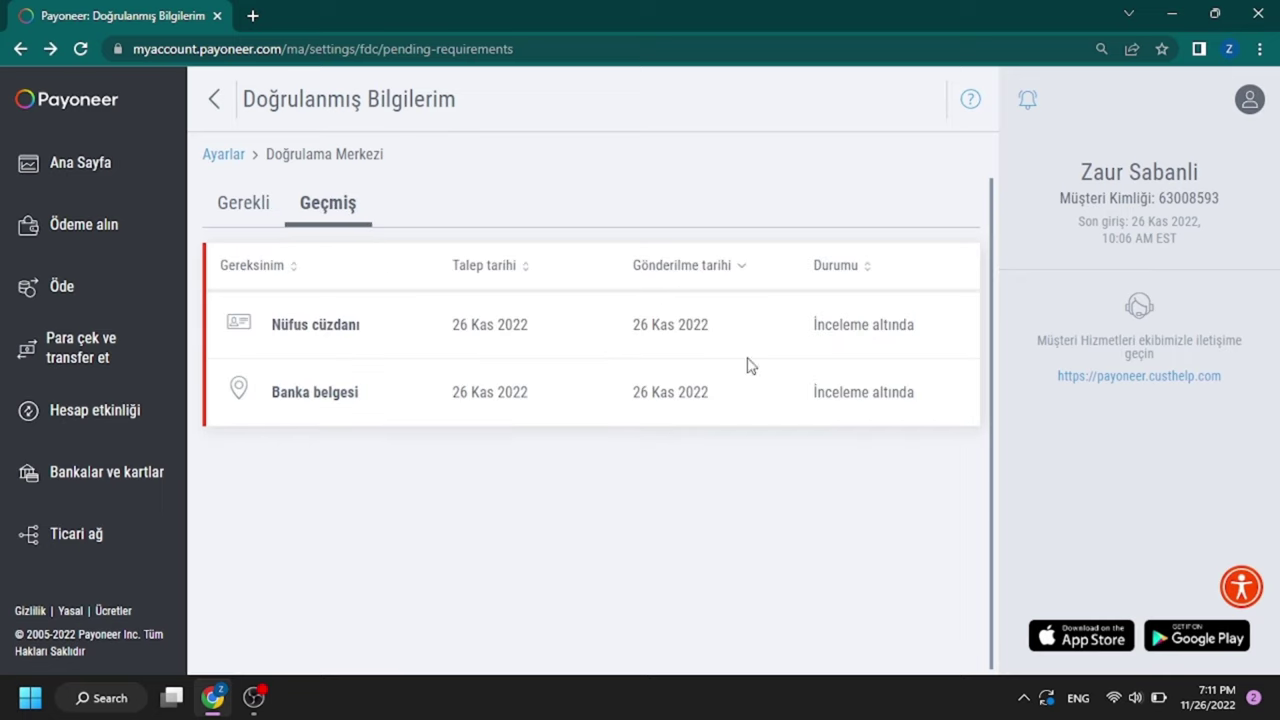